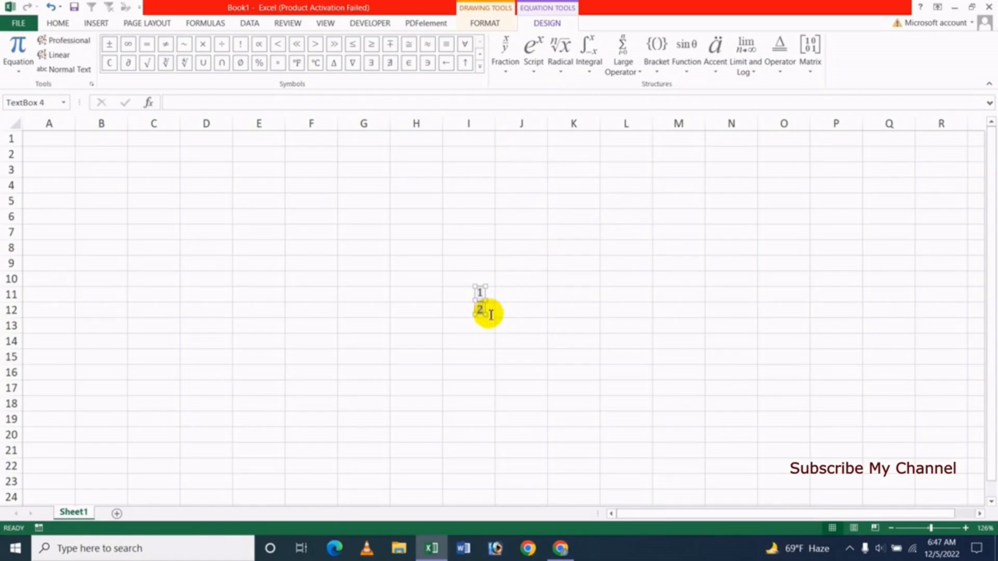
Widen the 1/2 fraction's equation box and fill it with yellow
left_click_drag(485, 314, 503, 327)
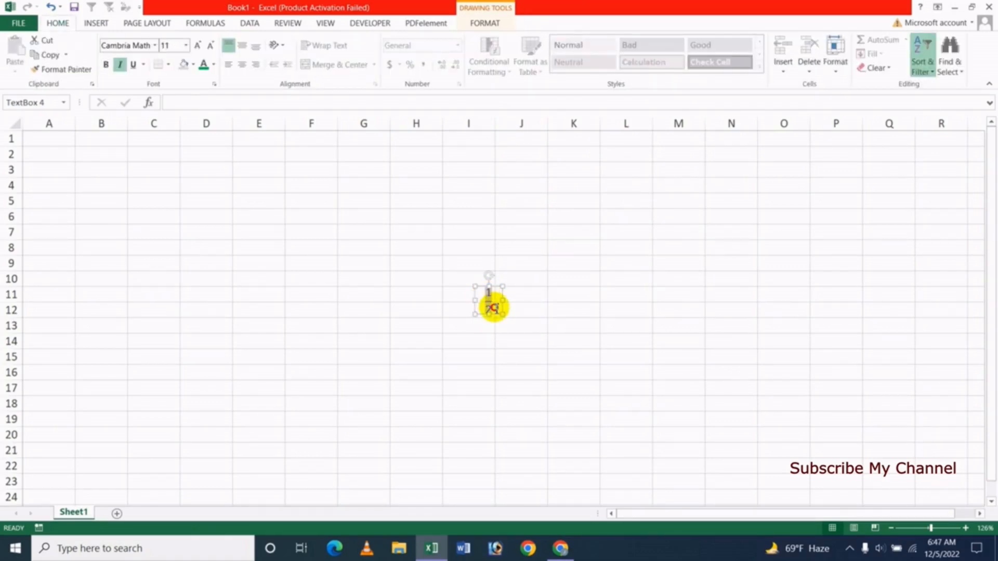
left_click(492, 307)
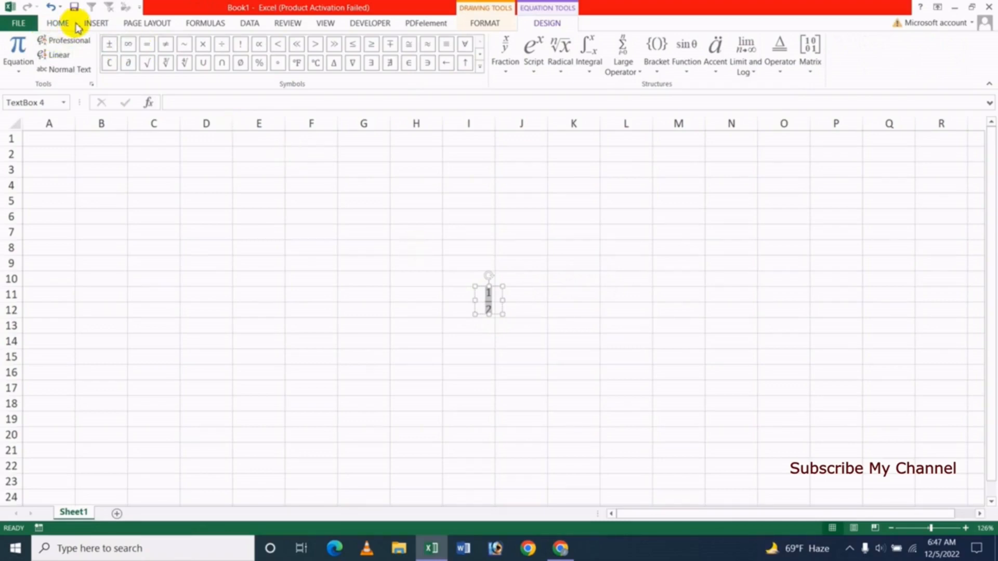
left_click(58, 23)
left_click(193, 64)
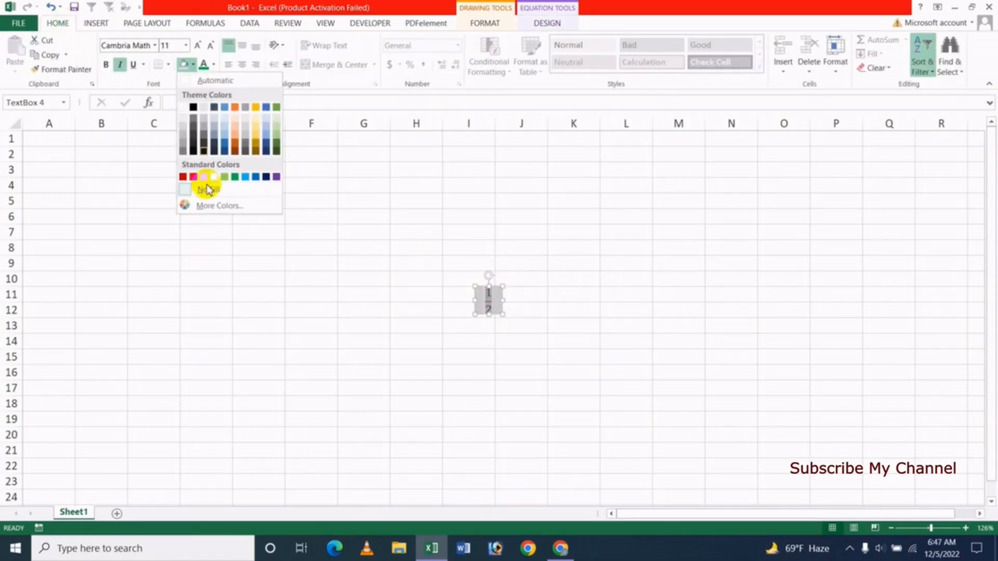
left_click(214, 178)
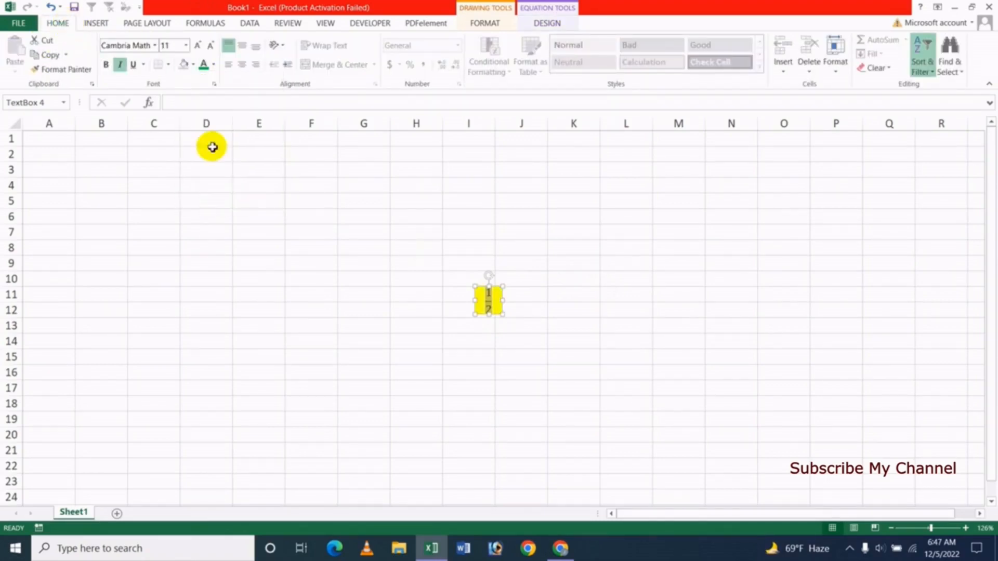
Format the 1/2 fraction in bold with a red font color
left_click(213, 65)
left_click(214, 178)
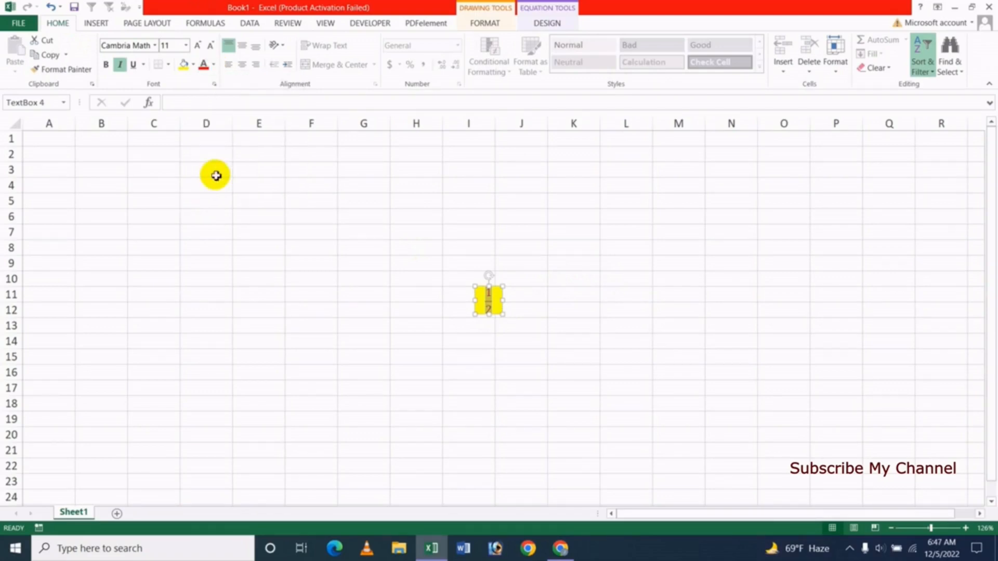
left_click(106, 64)
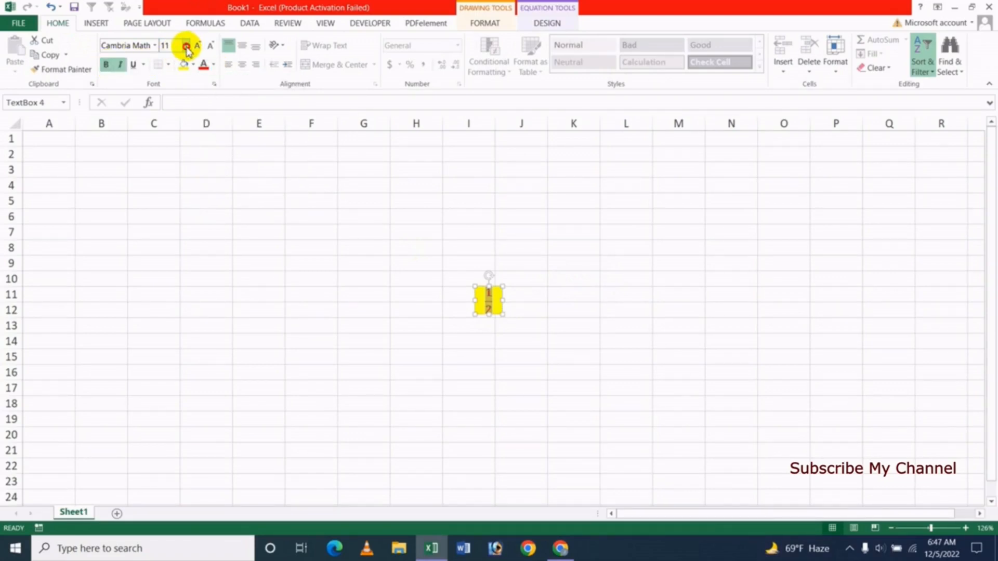
Enlarge the 1/2 fraction to font size 24
left_click(186, 47)
left_click(174, 192)
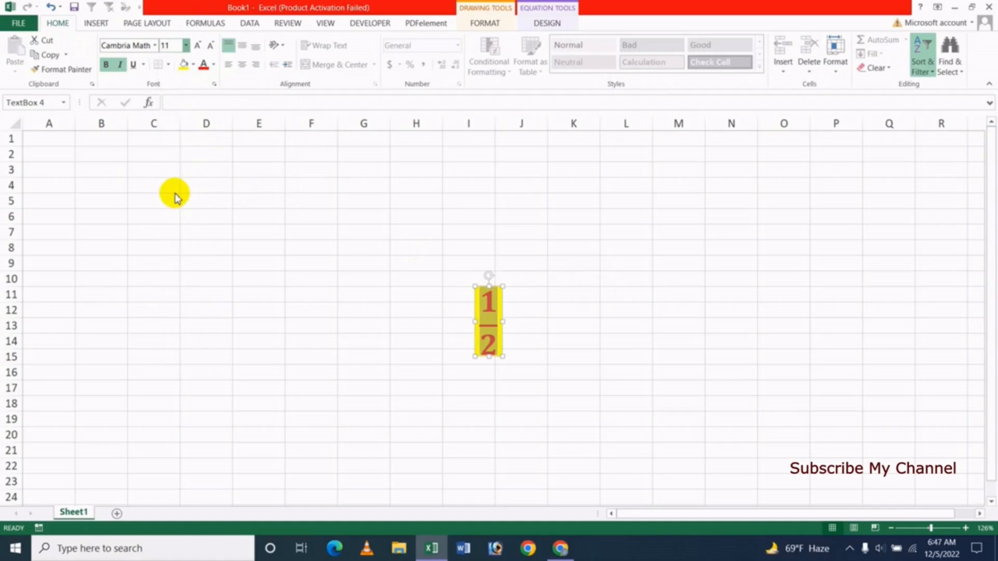
left_click(211, 46)
left_click(211, 46)
left_click(211, 46)
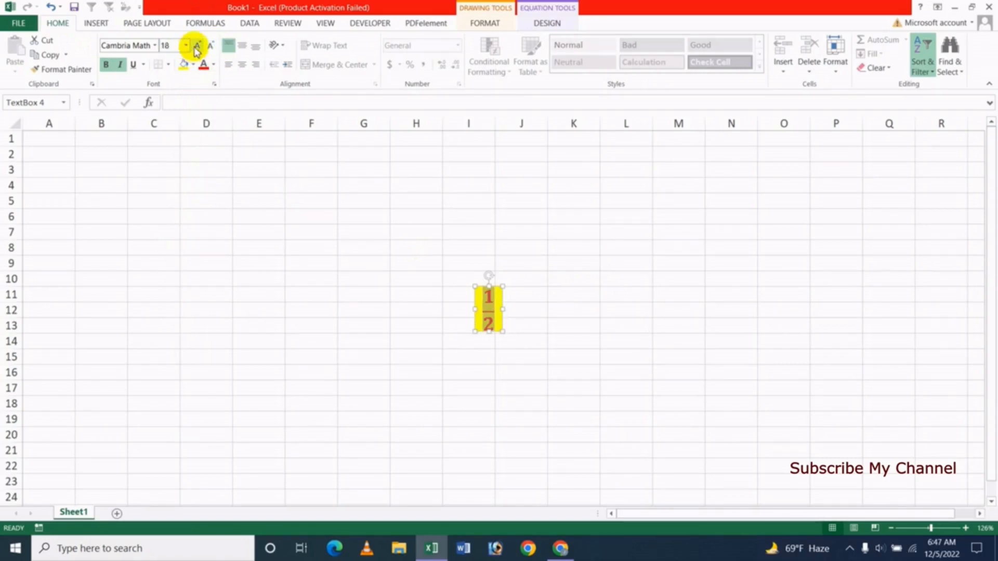
left_click(197, 46)
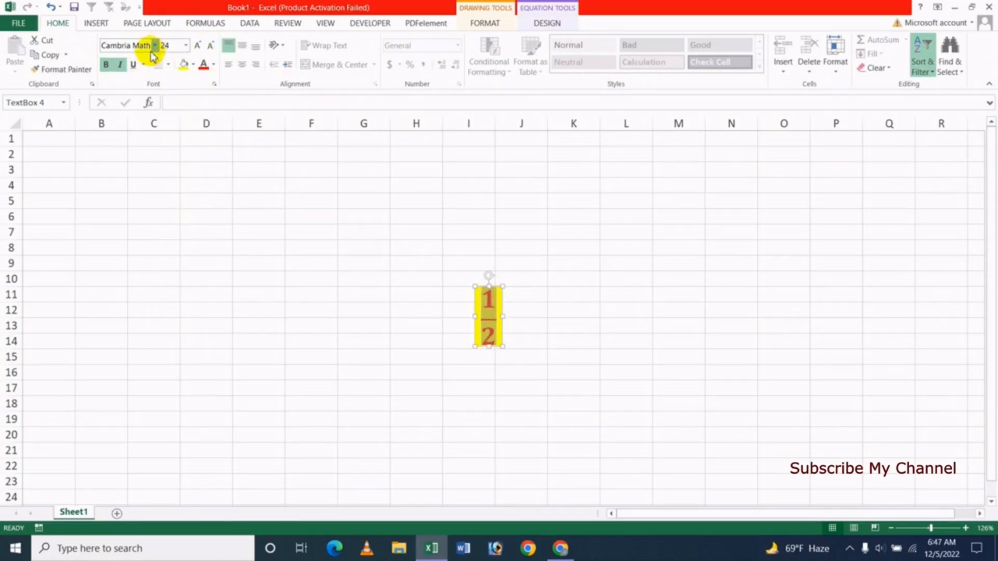
Try to apply a different font to the 1/2 fraction and deselect its box
left_click(154, 46)
left_click(141, 197)
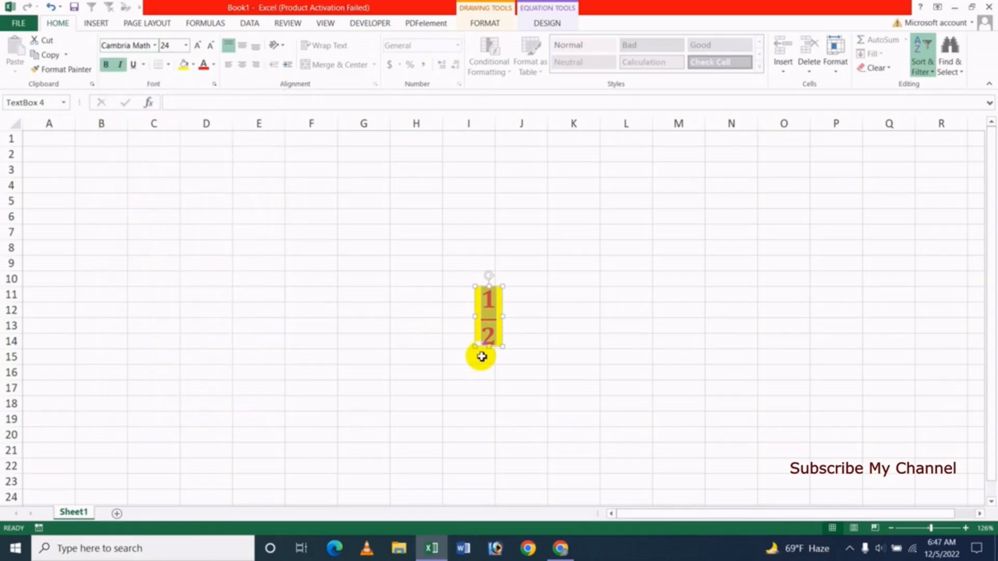
left_click(441, 267)
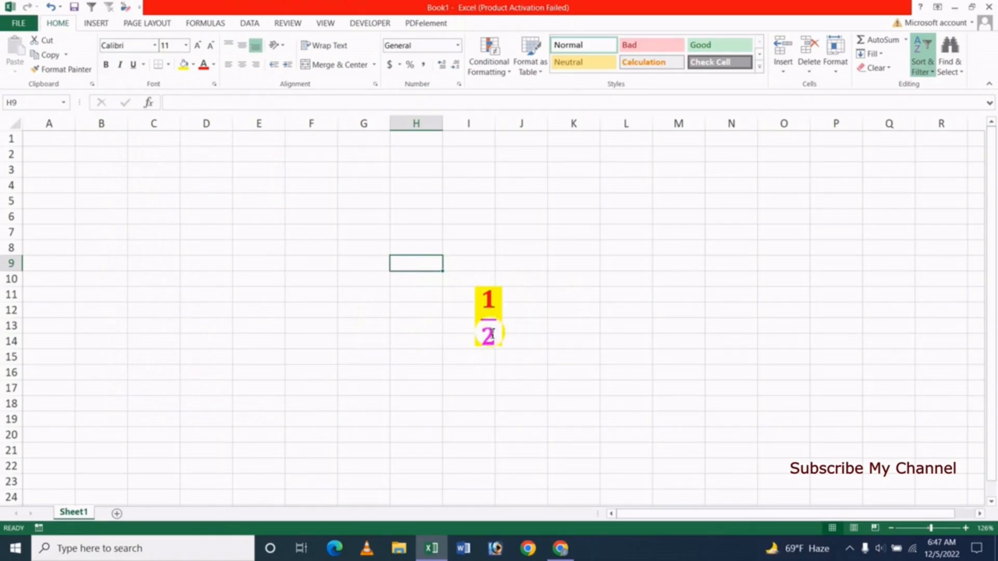
Change the fraction's numerator to 3 and its denominator to 5
left_click(491, 308)
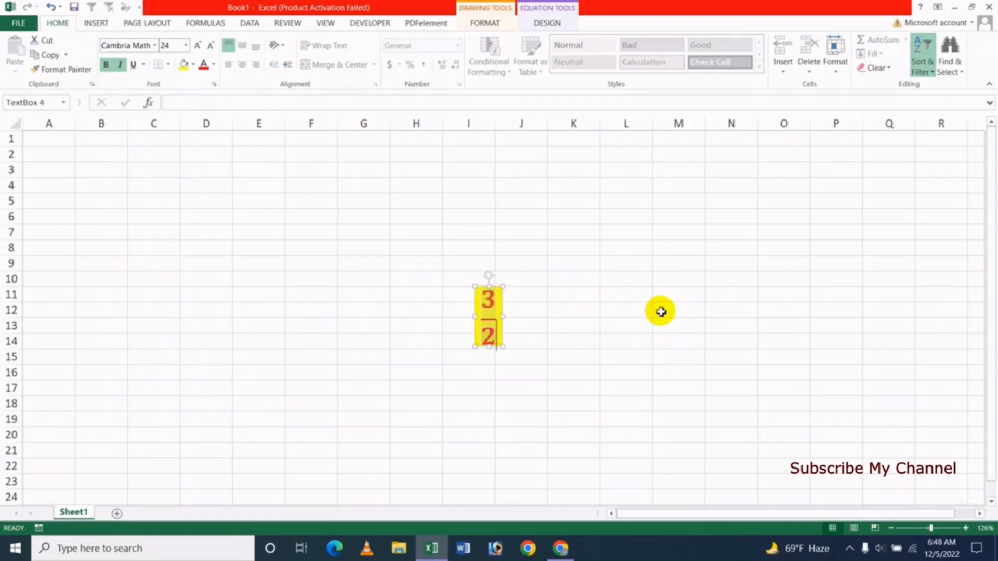
left_click(580, 260)
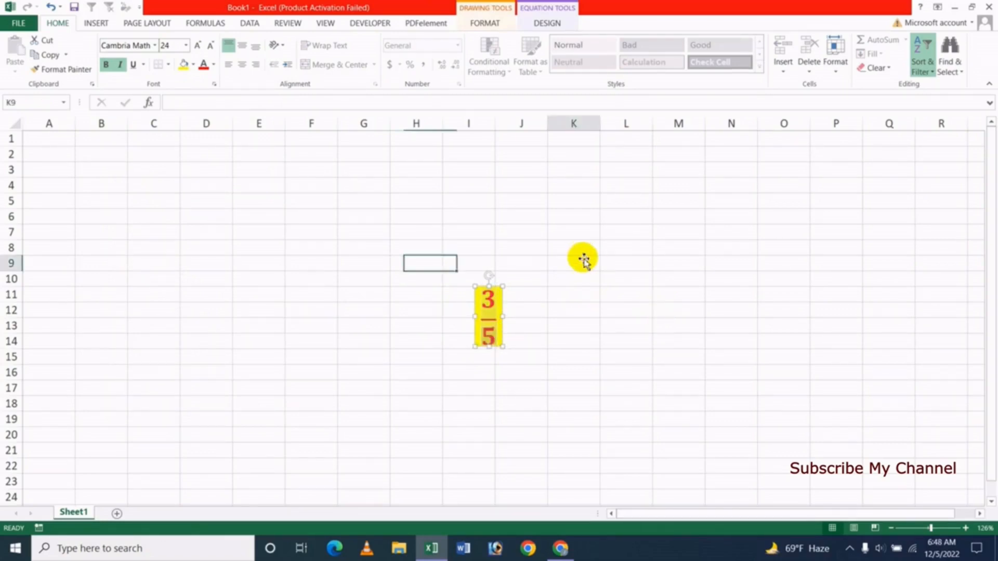
Widen and rotate the 3/5 fraction's yellow box, and delete it from the sheet
left_click(501, 300)
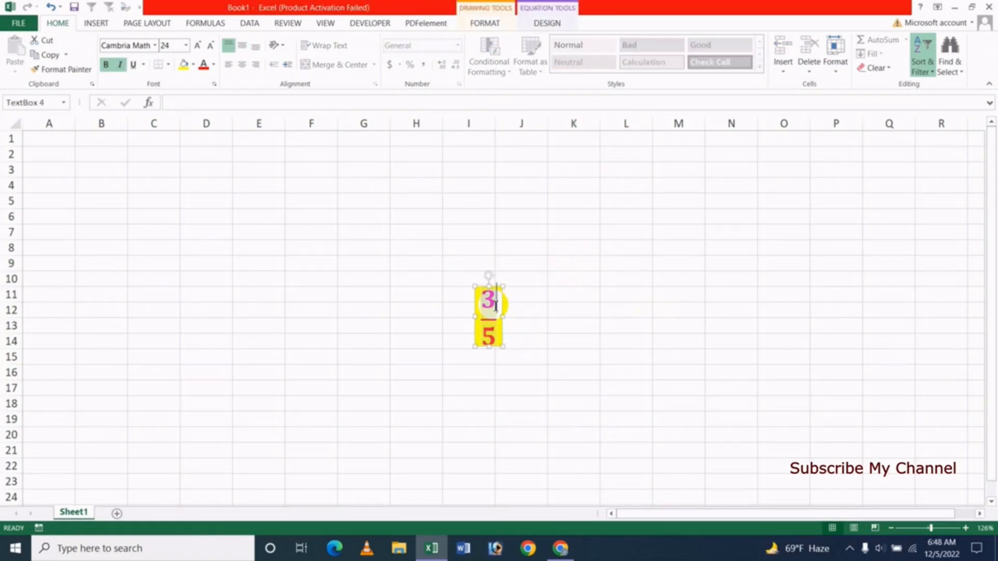
left_click_drag(493, 275, 463, 303)
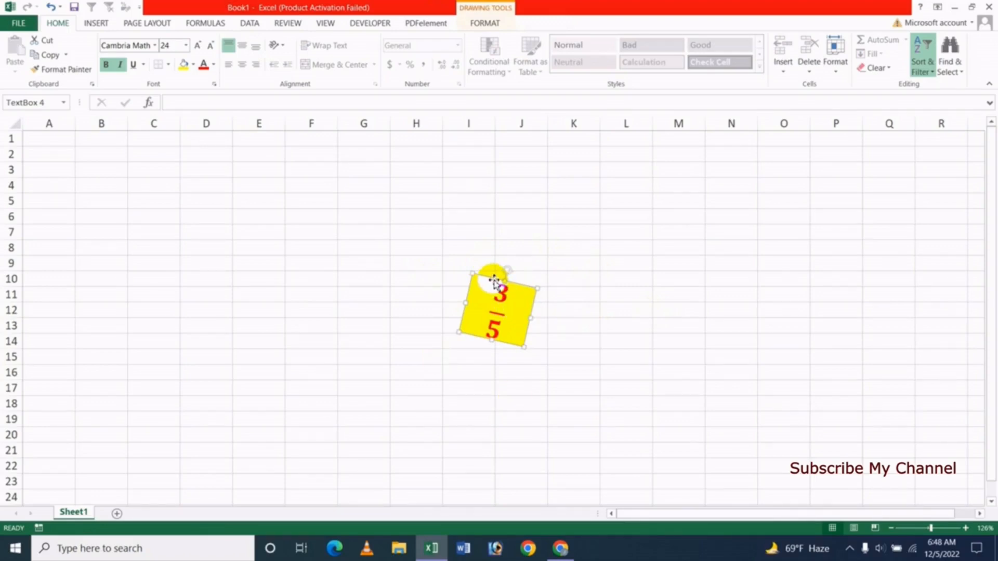
key("Delete")
left_click(413, 252)
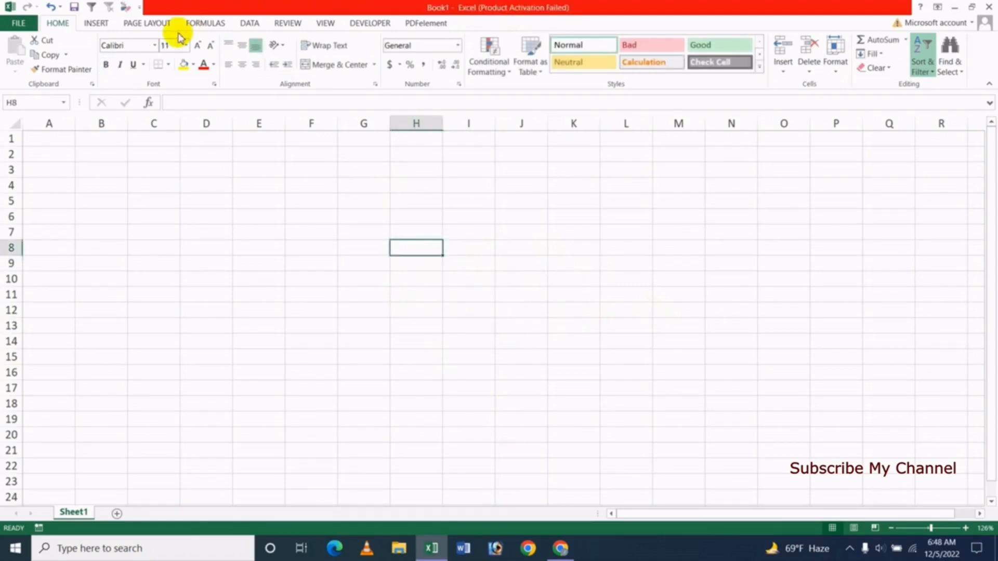
Insert a new equation on the sheet and enter a² in it with the Superscript structure
left_click(100, 25)
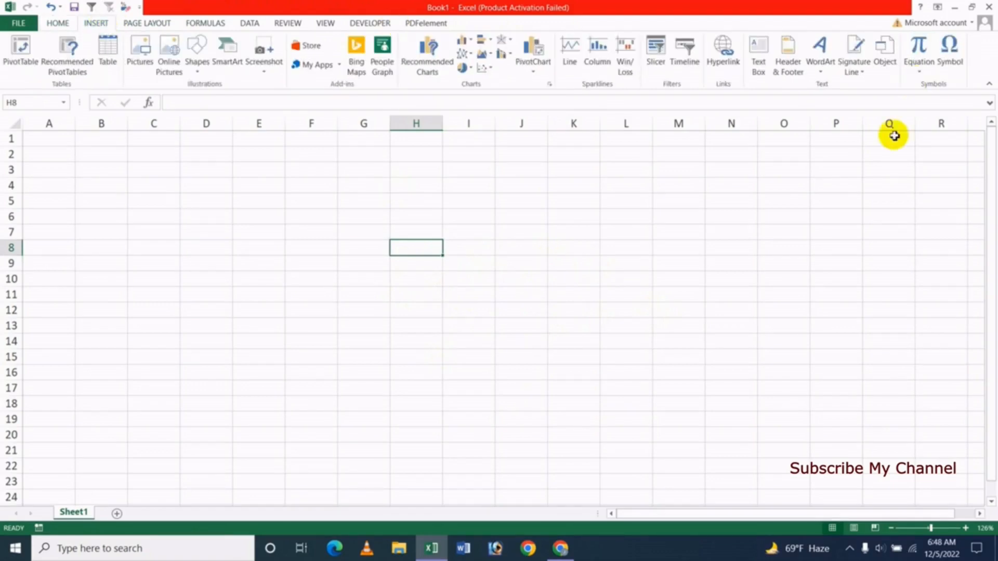
left_click(917, 54)
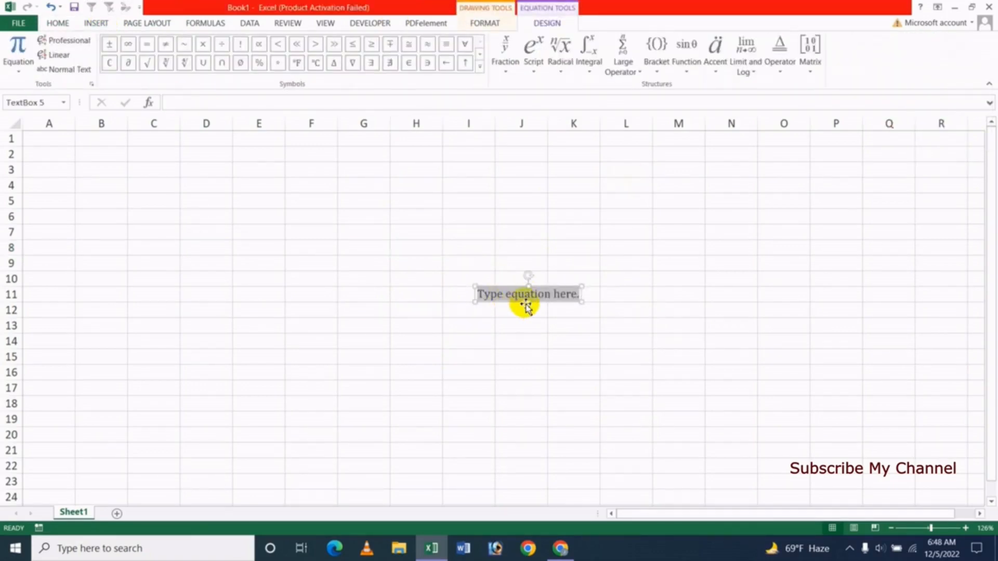
left_click(506, 68)
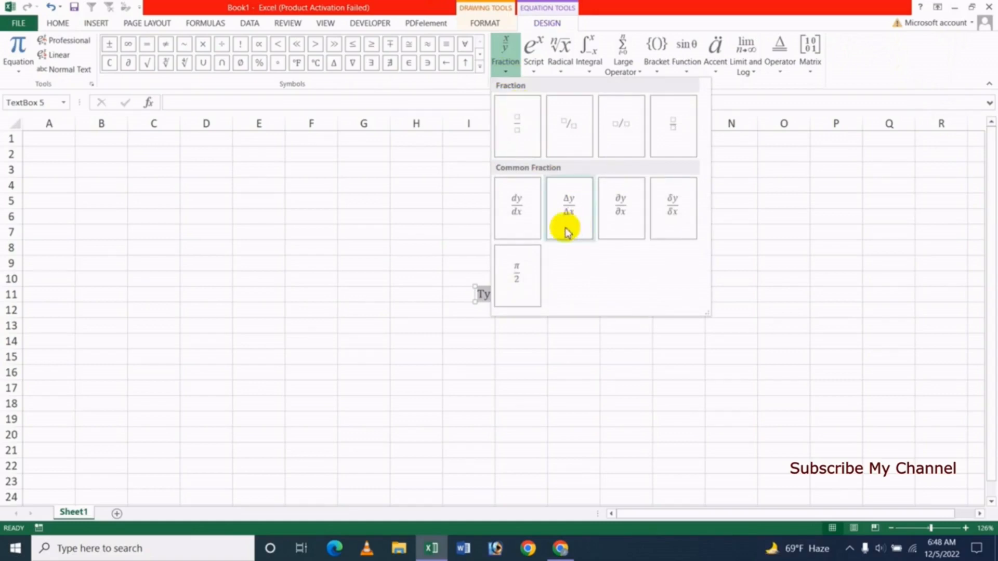
left_click(618, 5)
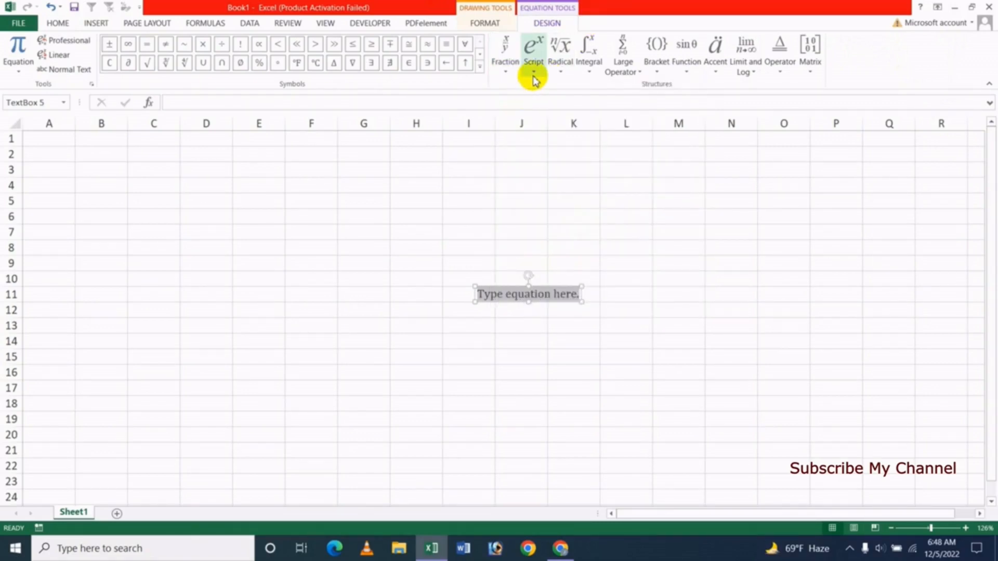
left_click(534, 79)
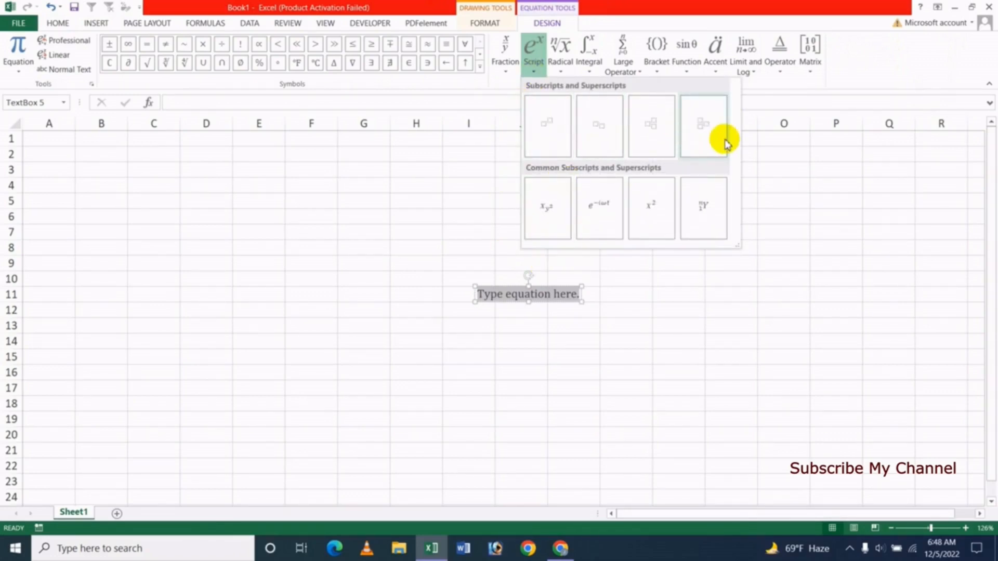
left_click(542, 129)
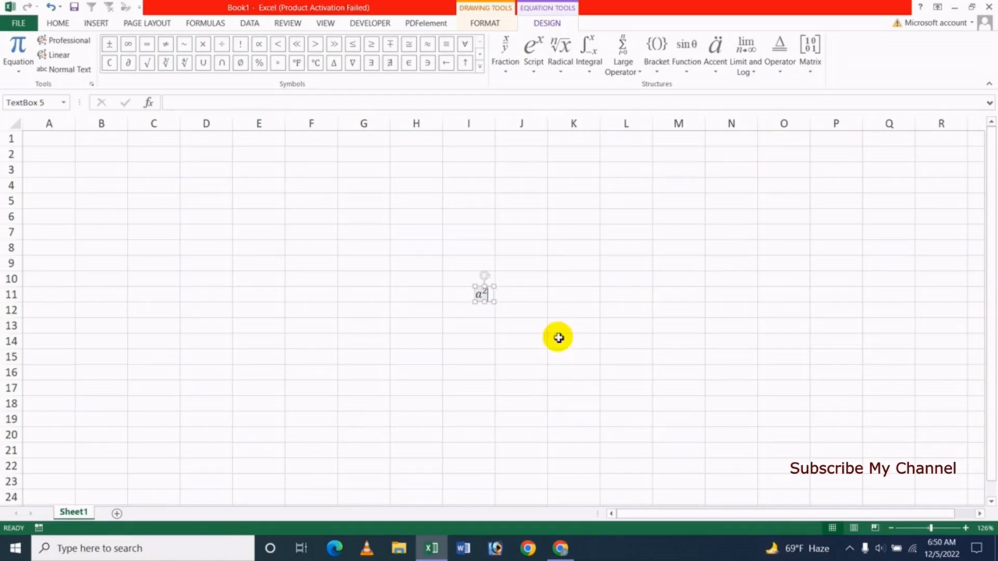
Extend the a² equation with a plus sign and b² as another superscript, and finish editing it
type("+")
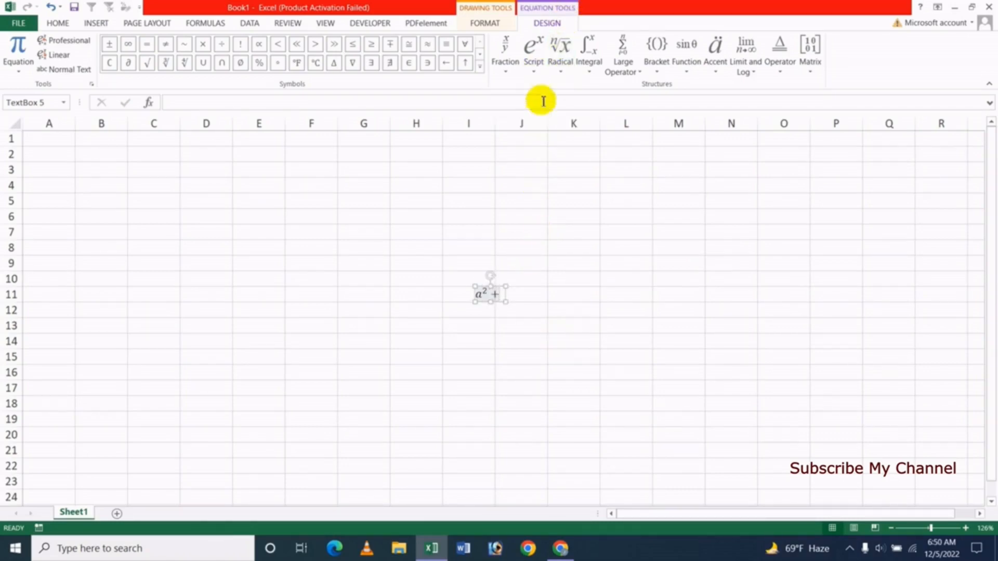
left_click(534, 67)
left_click(544, 124)
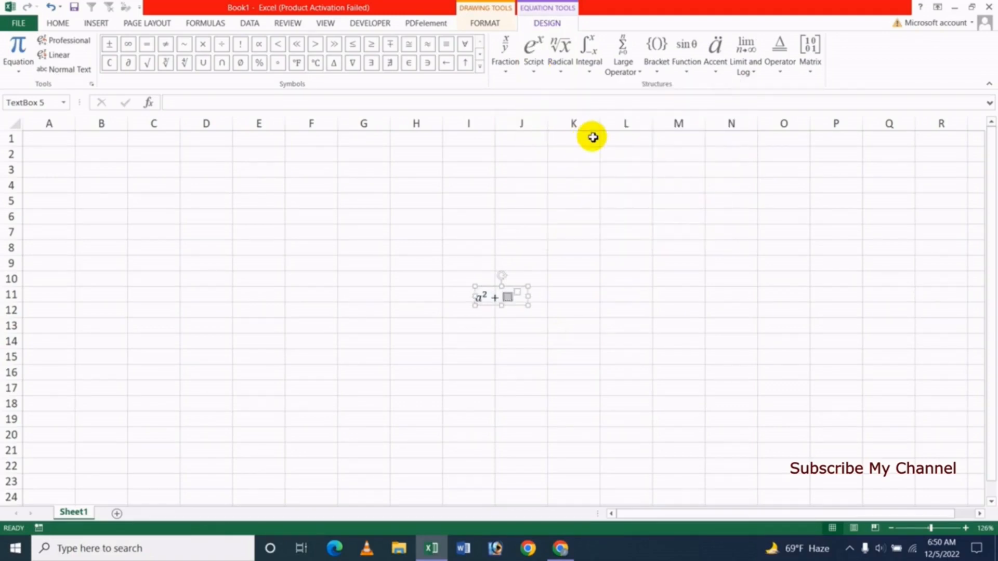
type("b")
type("2")
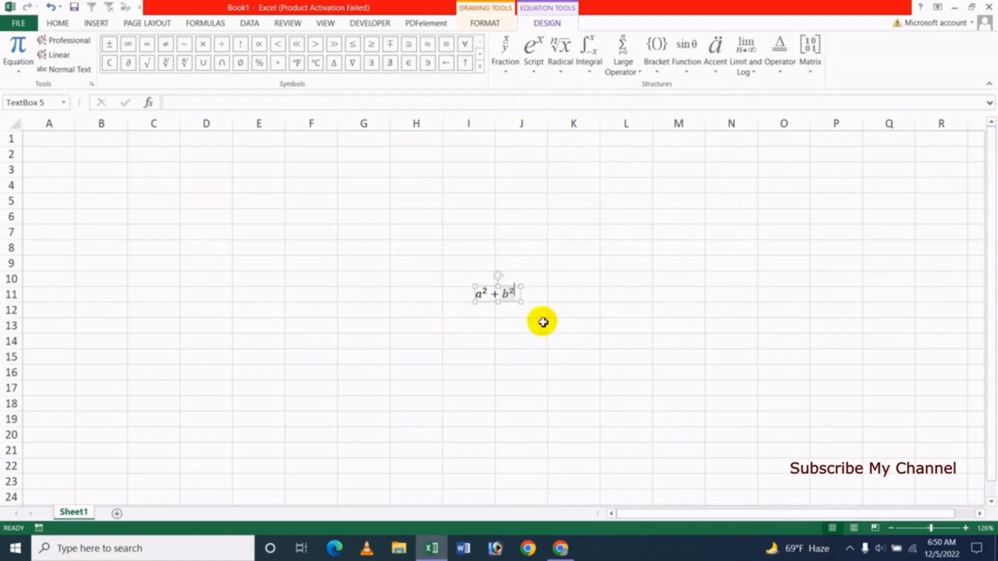
left_click(582, 308)
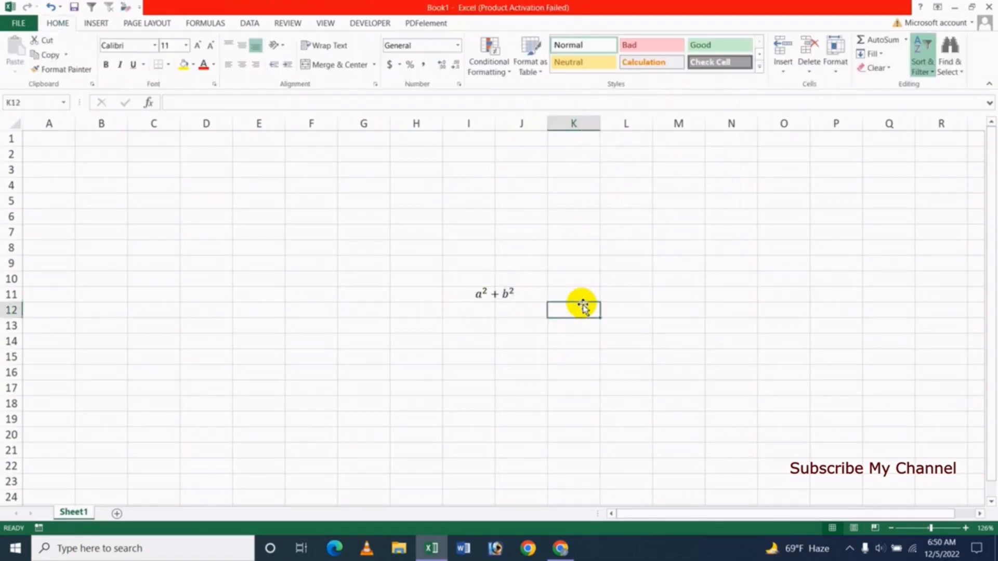
double_click(495, 297)
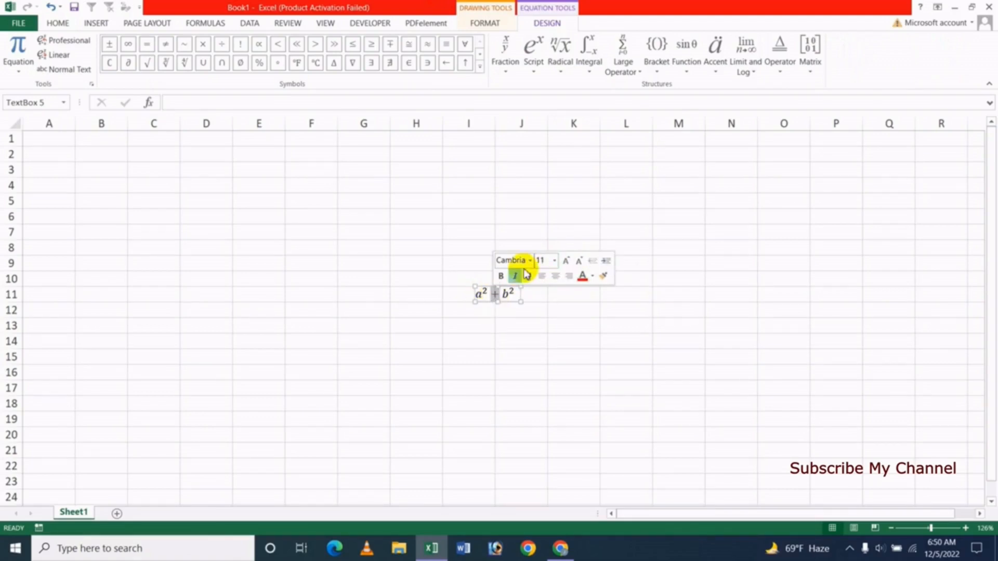
left_click(456, 295)
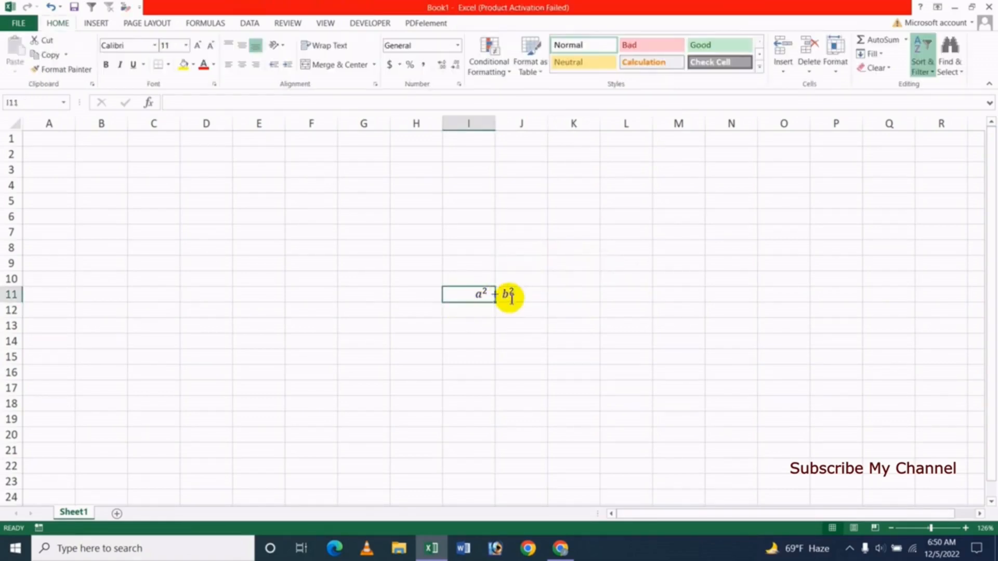
left_click(300, 221)
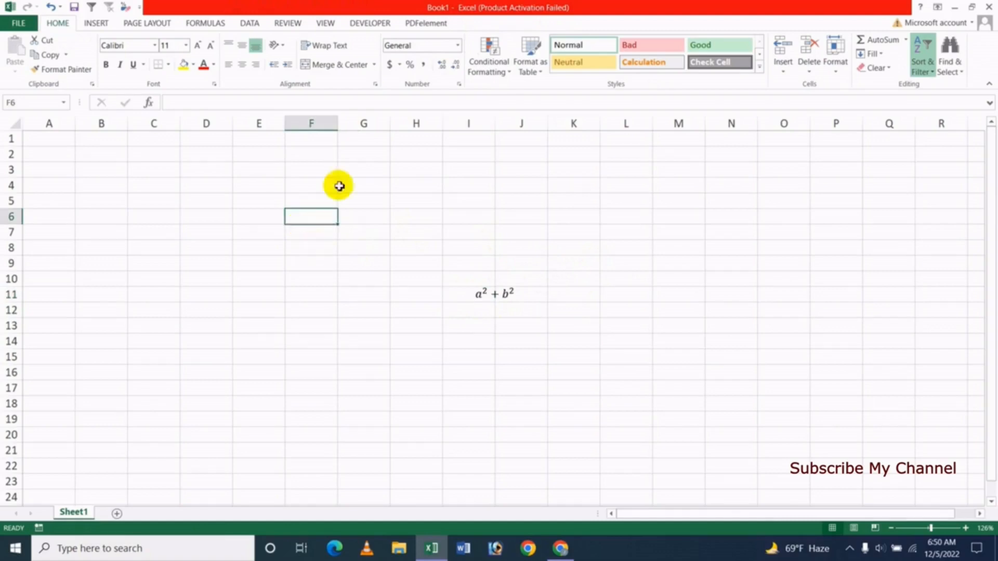
Insert a second equation and move its box to rows 6–7, starting in column G
left_click(99, 24)
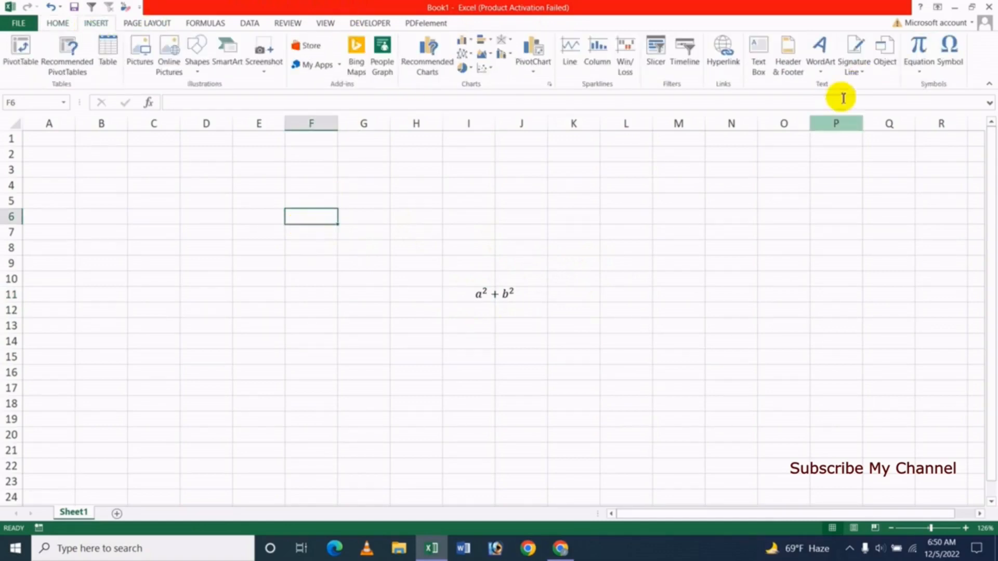
left_click(908, 56)
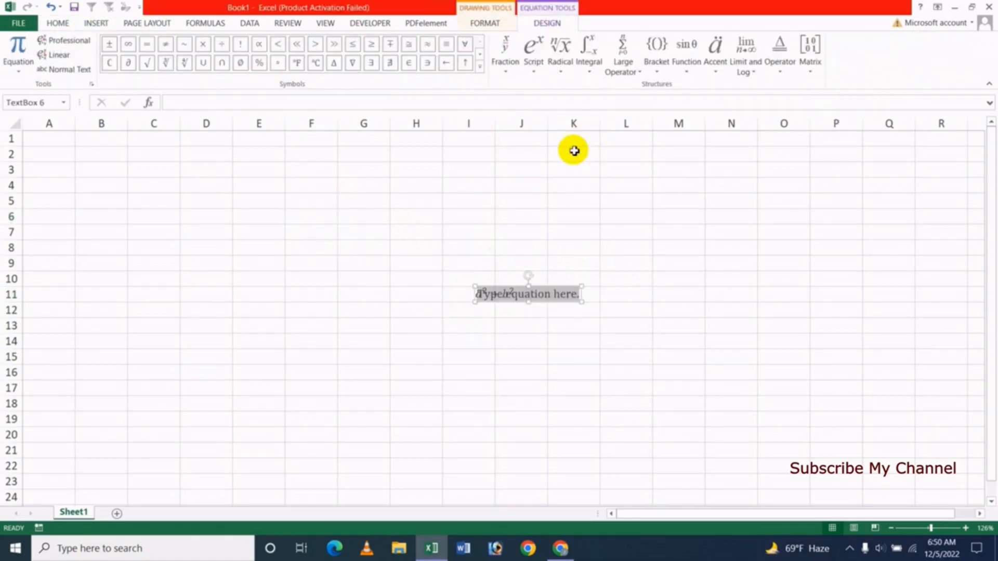
left_click_drag(512, 291, 388, 216)
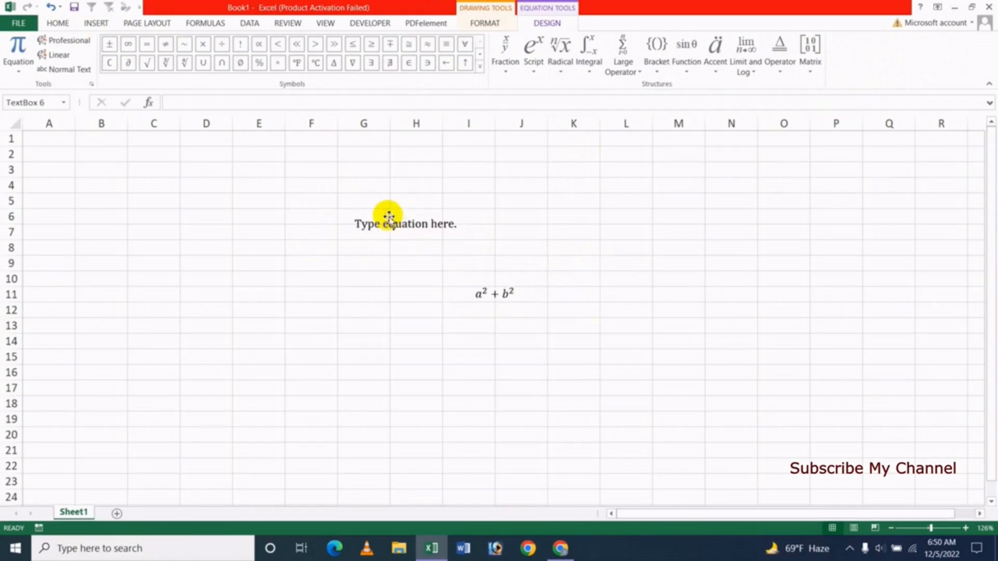
left_click(388, 216)
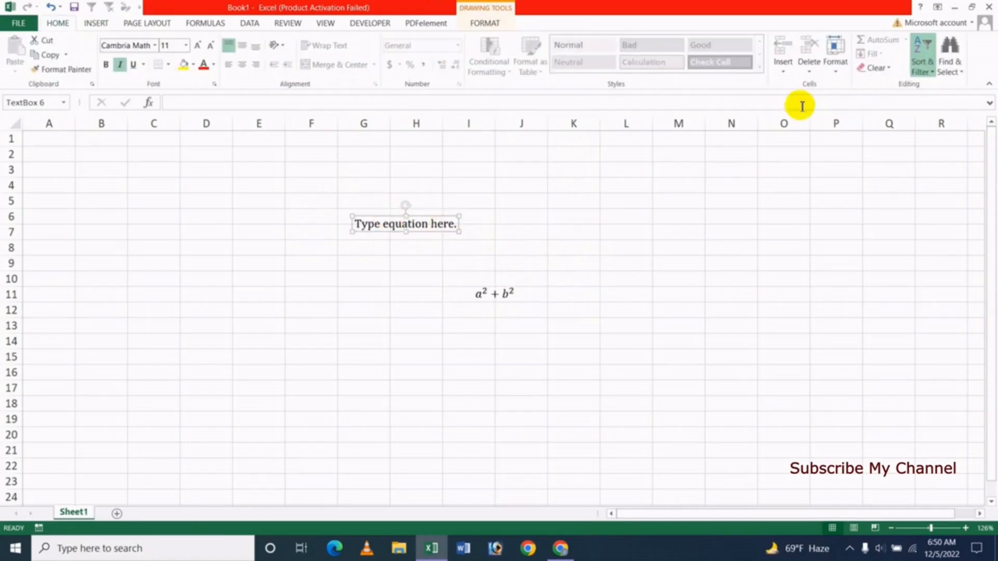
Fill the equation in rows 6–7 with a radical with degree, using degree 1 and radicand 2
left_click(400, 224)
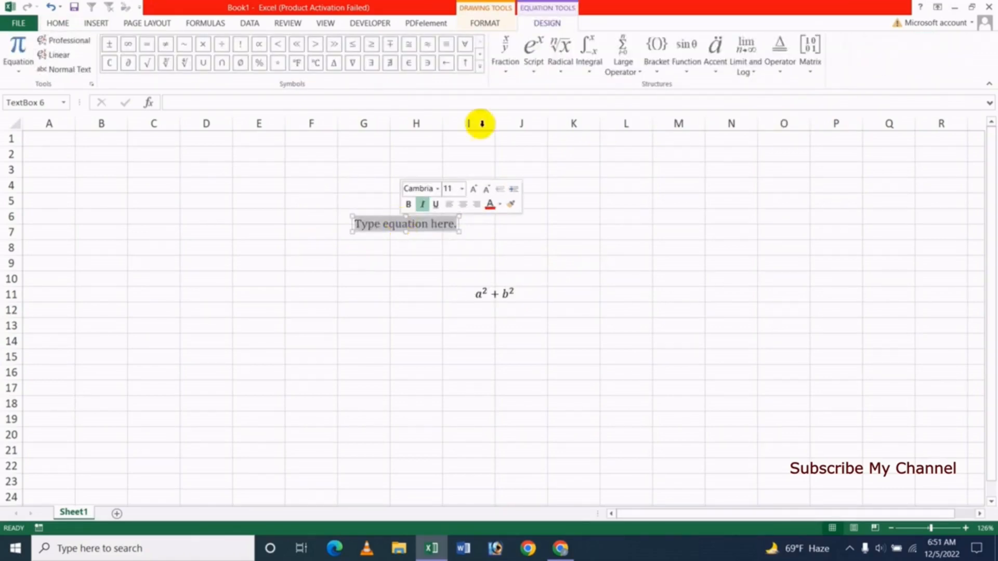
left_click(562, 73)
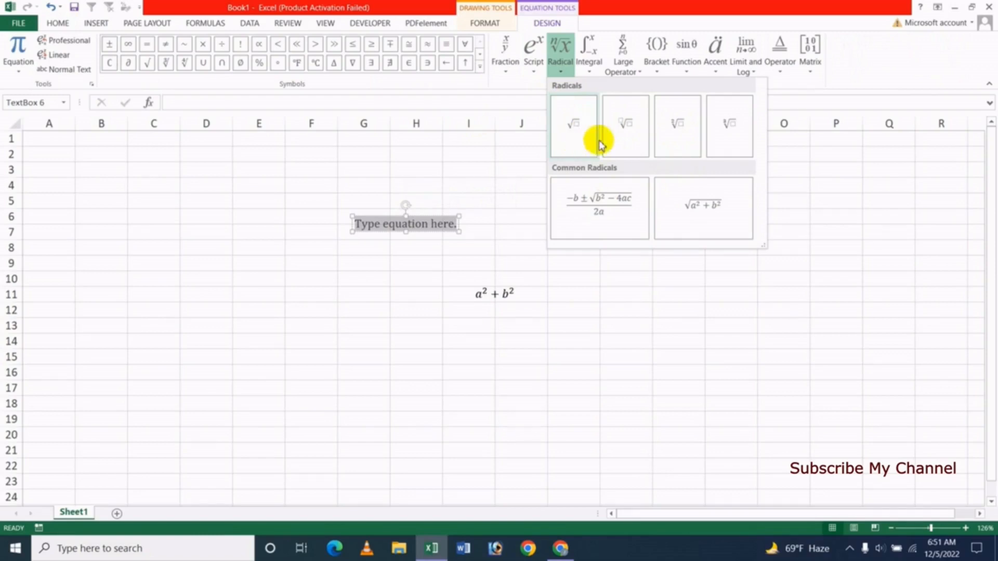
left_click(630, 123)
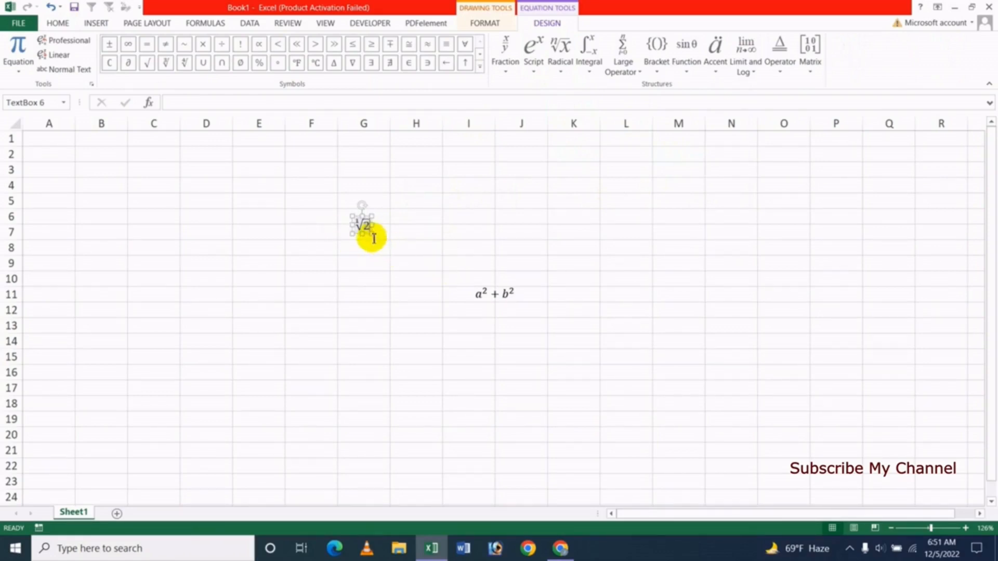
Enlarge the radical's box into column H and down to row 10, and set its font size to 32
left_click_drag(372, 235, 407, 276)
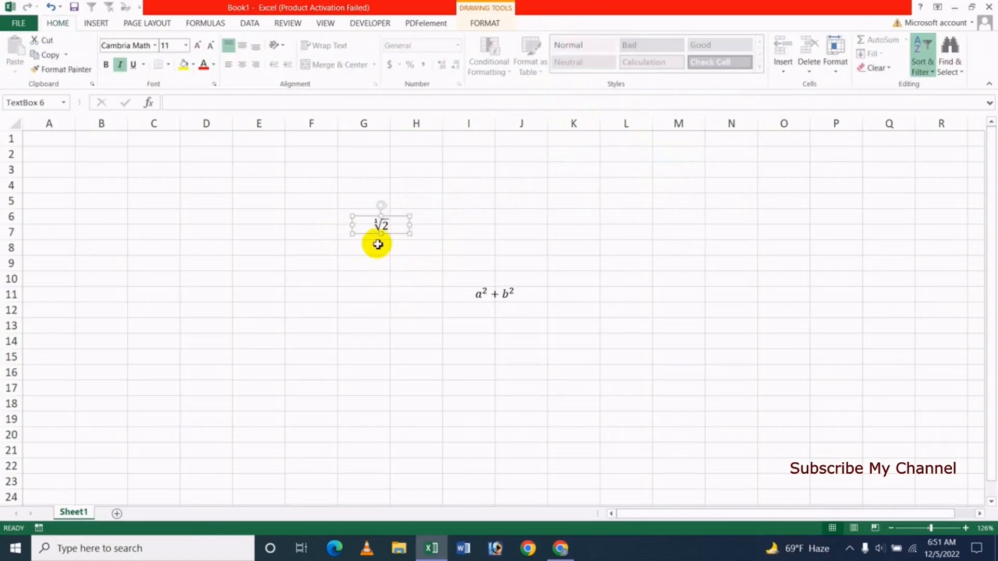
left_click_drag(380, 234, 379, 281)
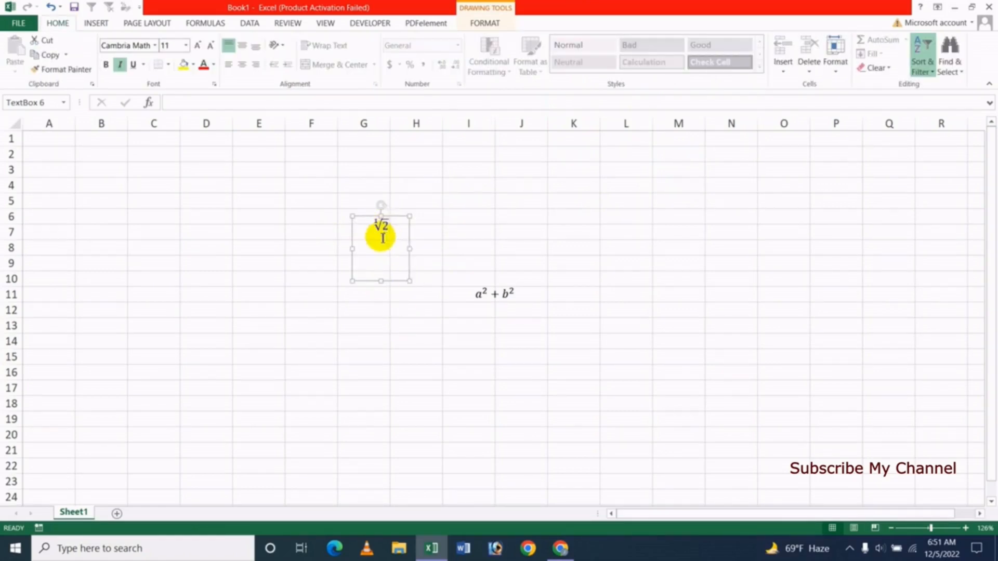
left_click_drag(372, 223, 395, 221)
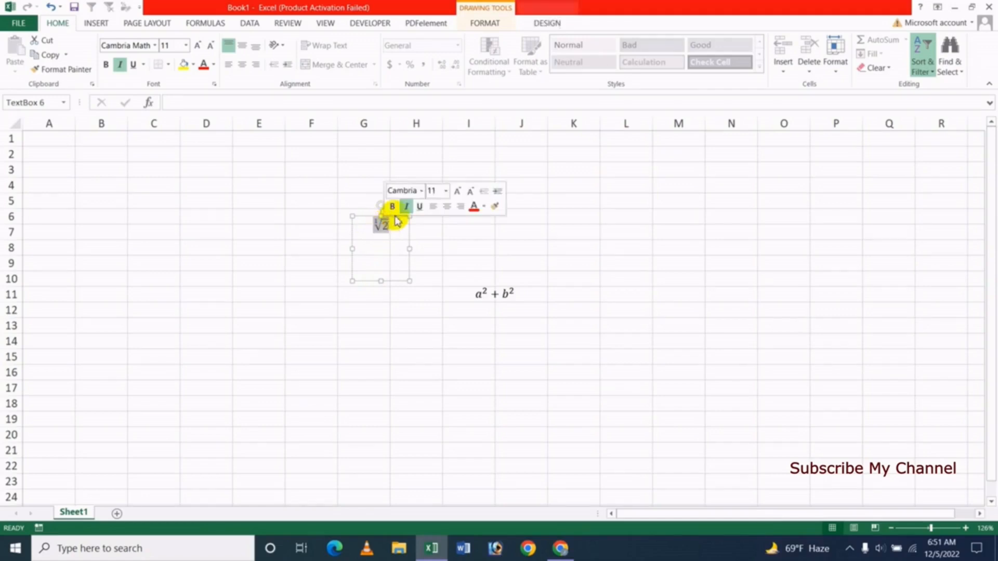
left_click(444, 192)
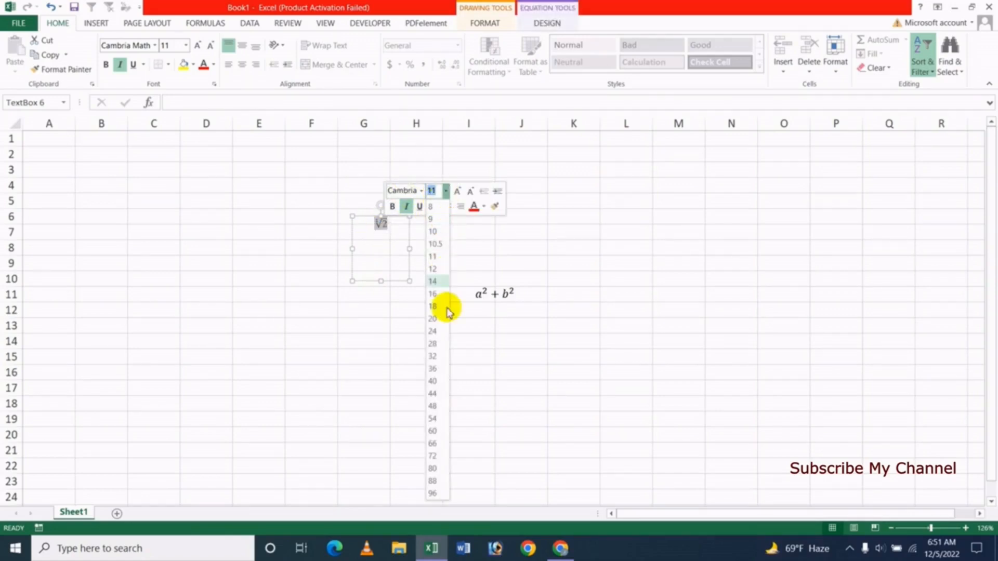
left_click(437, 346)
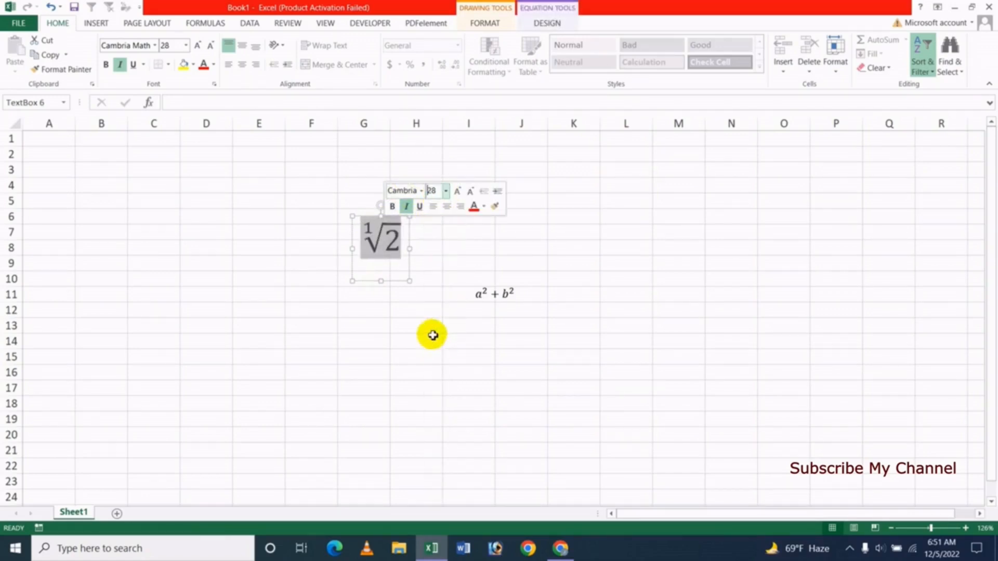
left_click(457, 196)
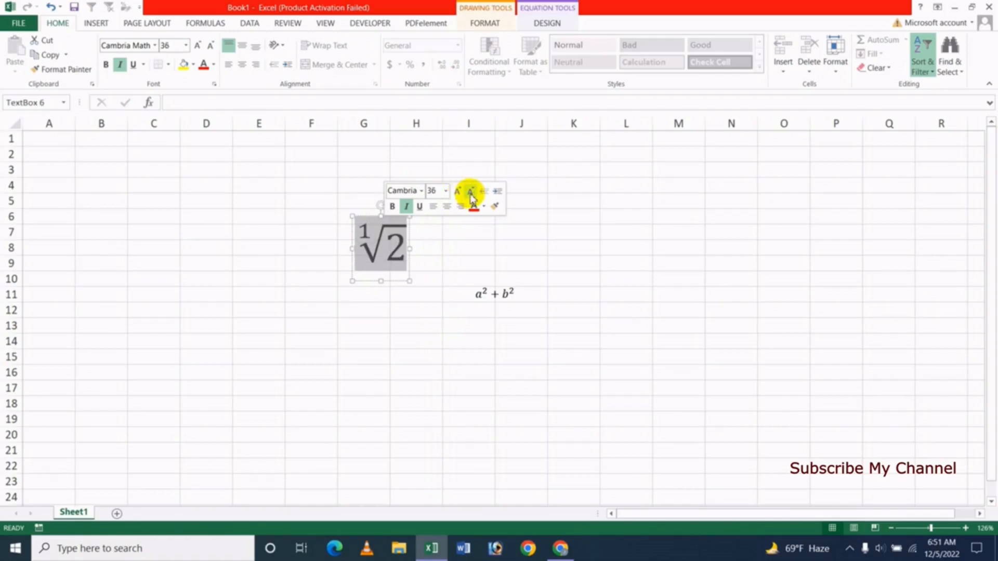
left_click(472, 196)
Colour the radical equation red, centre it in its box and finish editing it
left_click(422, 193)
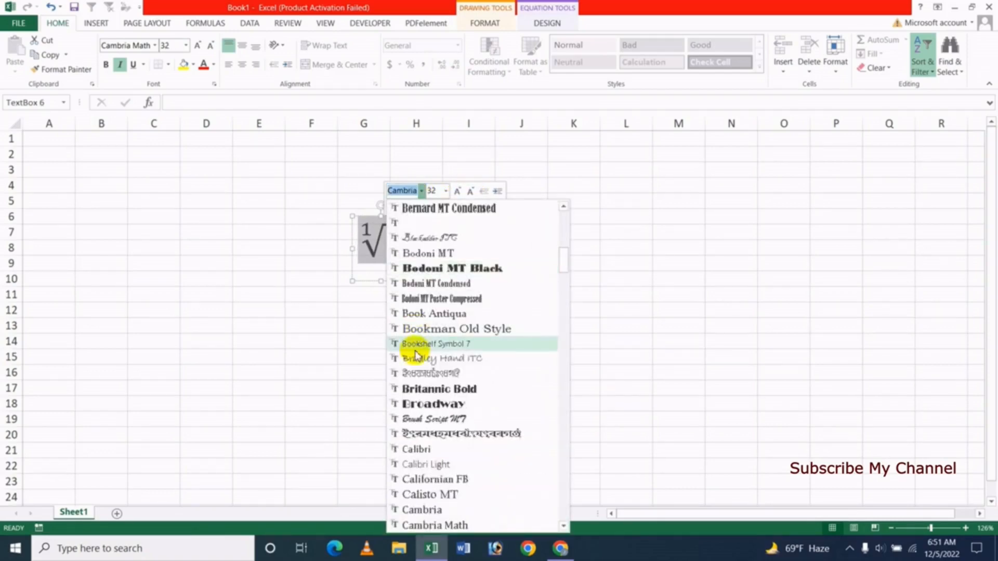
left_click(422, 320)
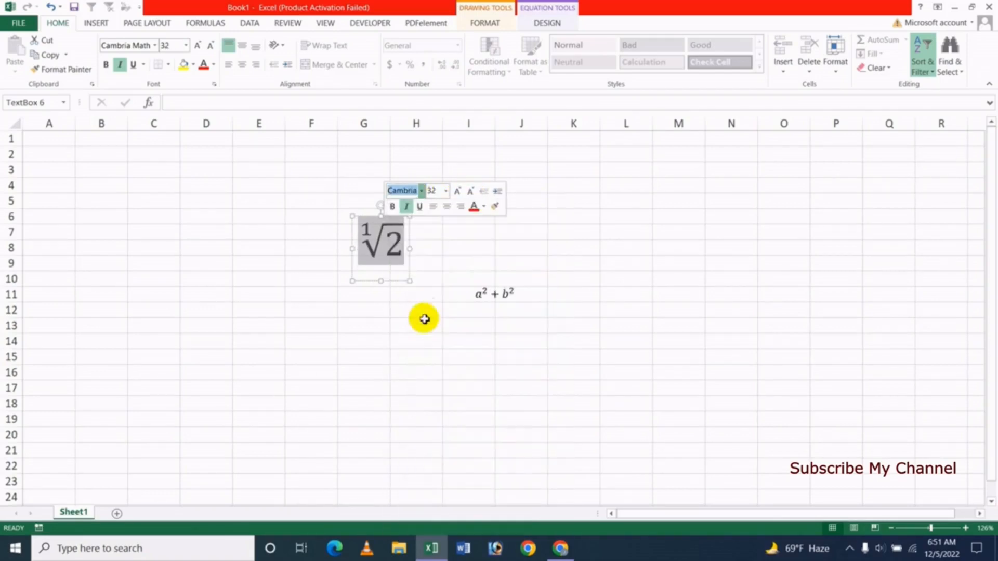
left_click(473, 207)
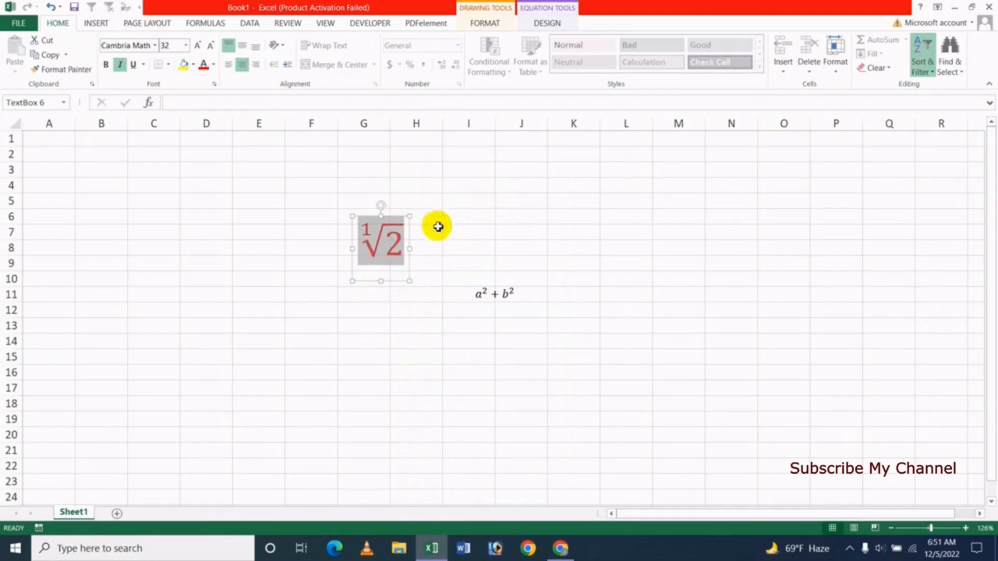
left_click(394, 245)
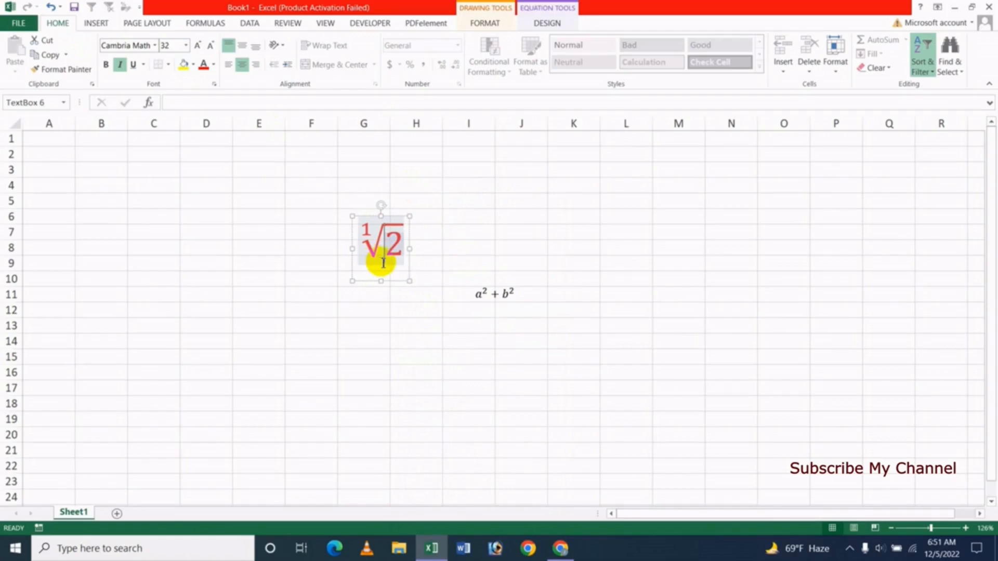
left_click(555, 199)
Insert a new equation and move its box to rows 13–14, starting in column D
left_click(99, 26)
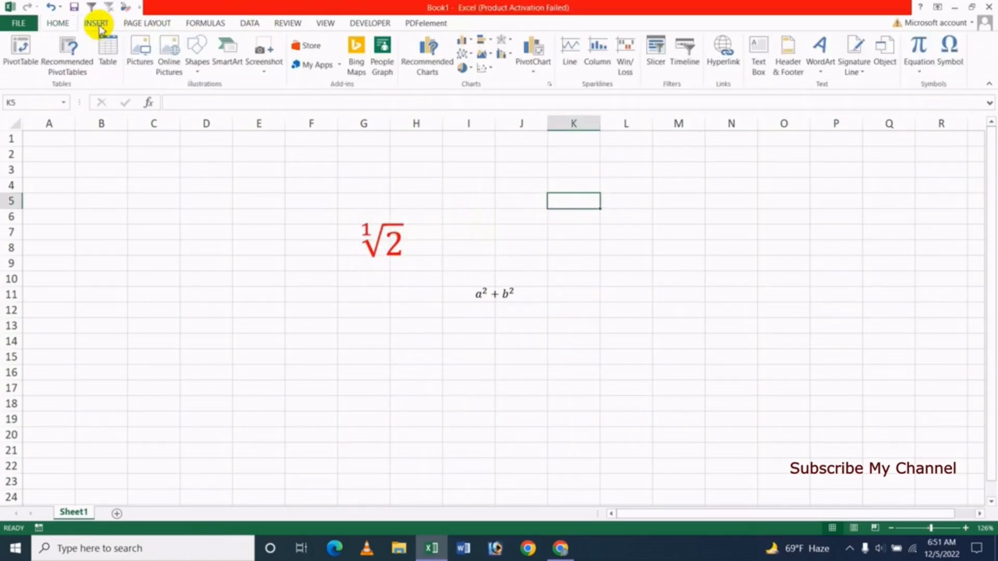
left_click(916, 61)
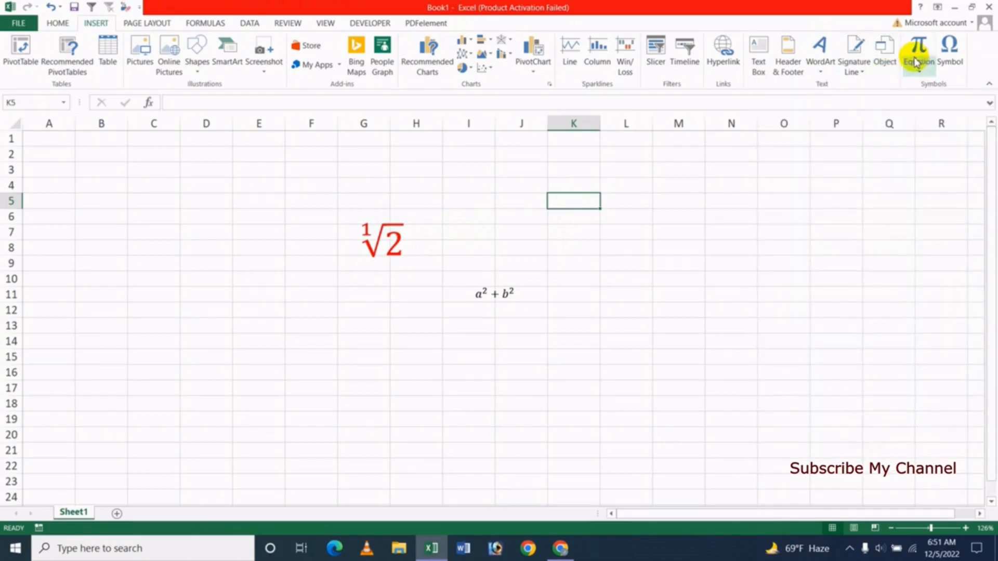
left_click(918, 52)
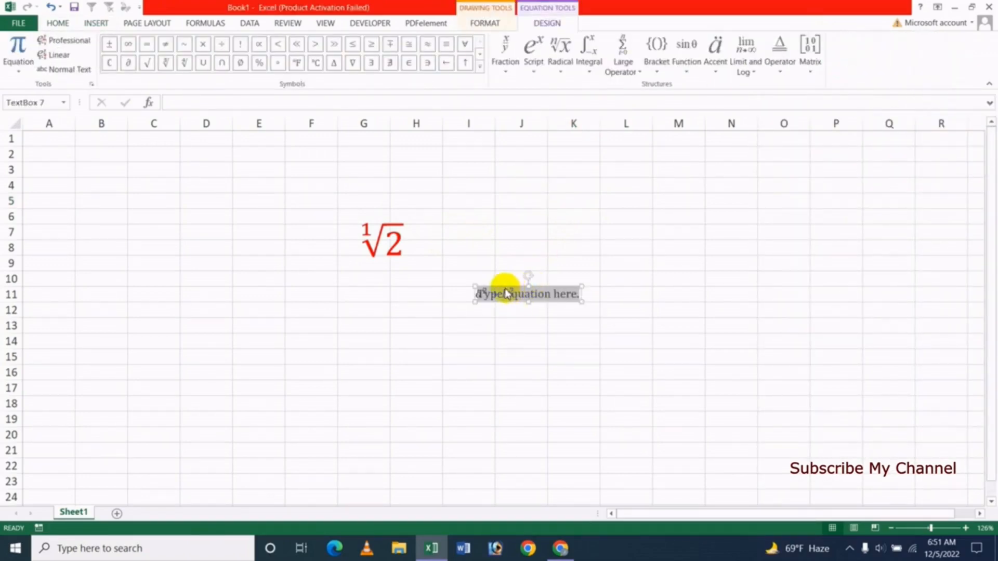
left_click_drag(526, 291, 264, 333)
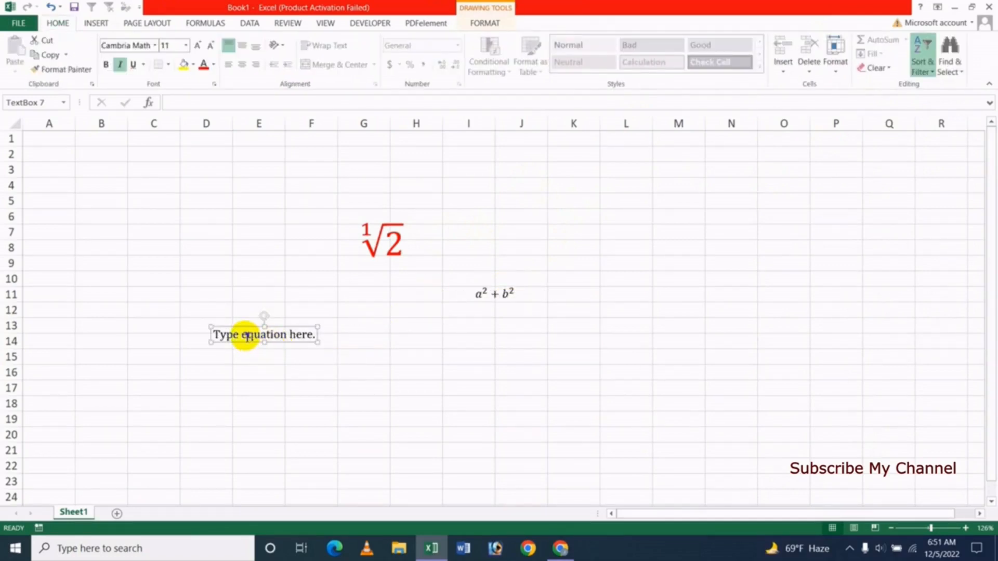
Examine the structures available for large operators, brackets, functions, limits and logs, matrices and operators
left_click(269, 337)
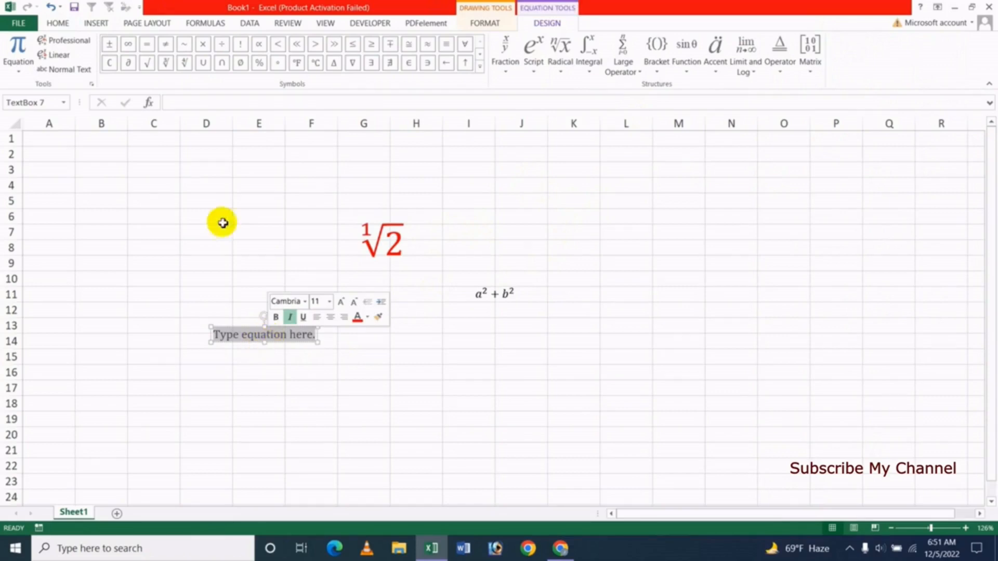
left_click(639, 73)
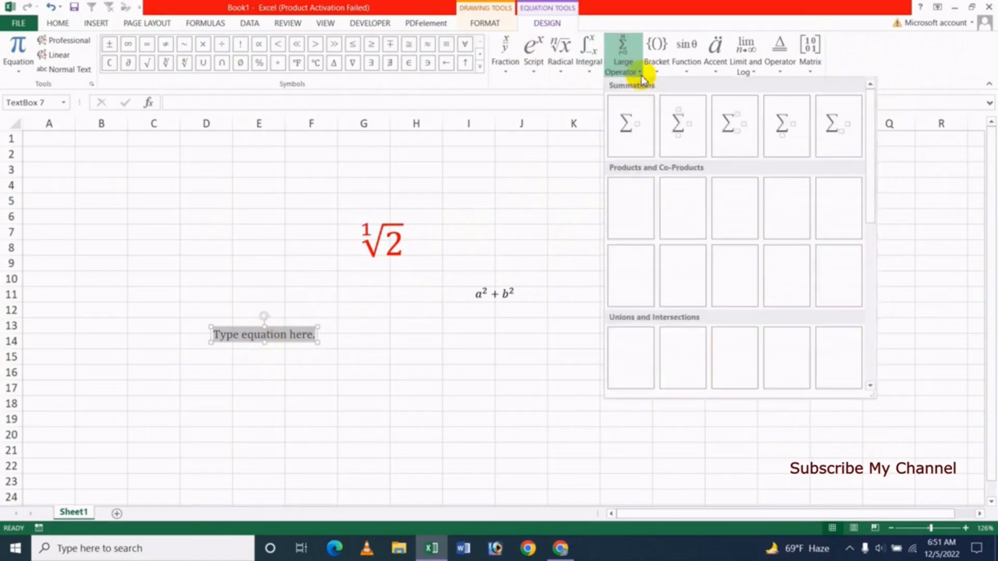
left_click(657, 65)
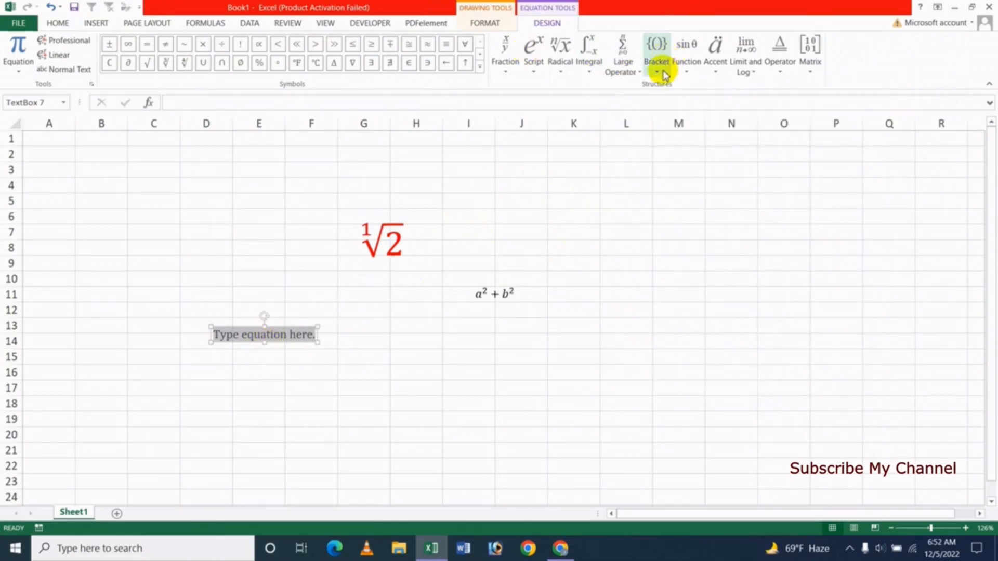
left_click(718, 18)
left_click(691, 74)
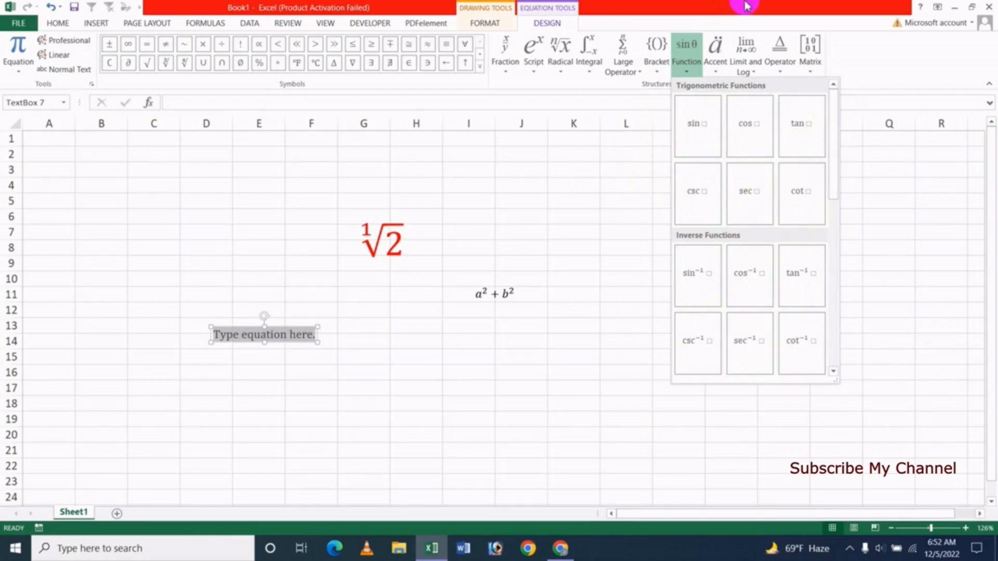
left_click(756, 76)
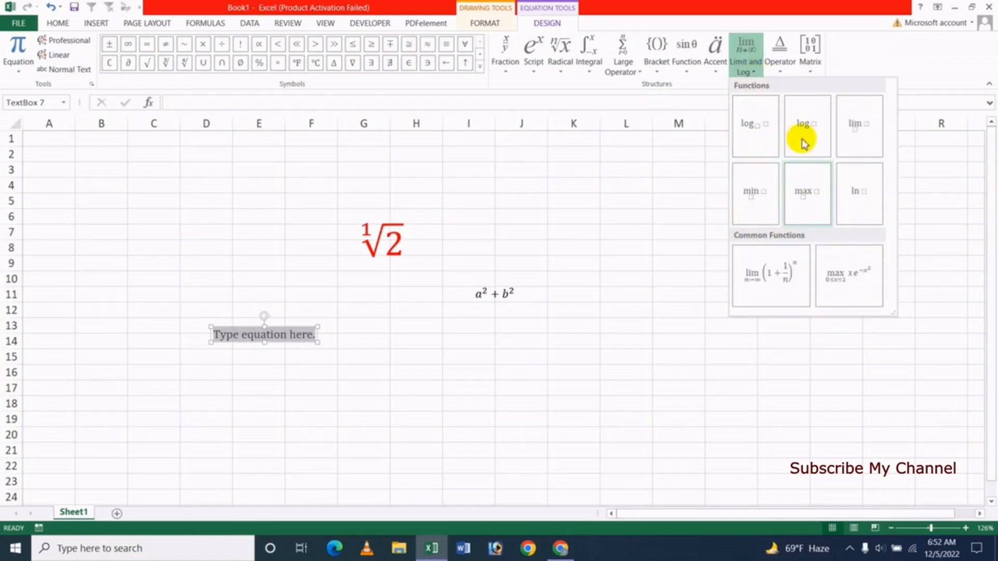
left_click(827, 2)
left_click(811, 72)
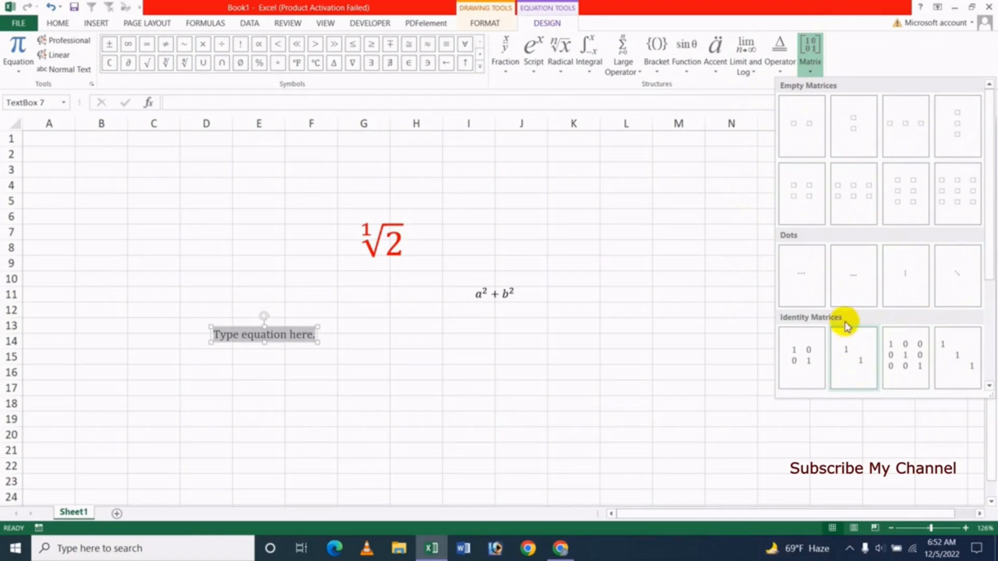
left_click(717, 7)
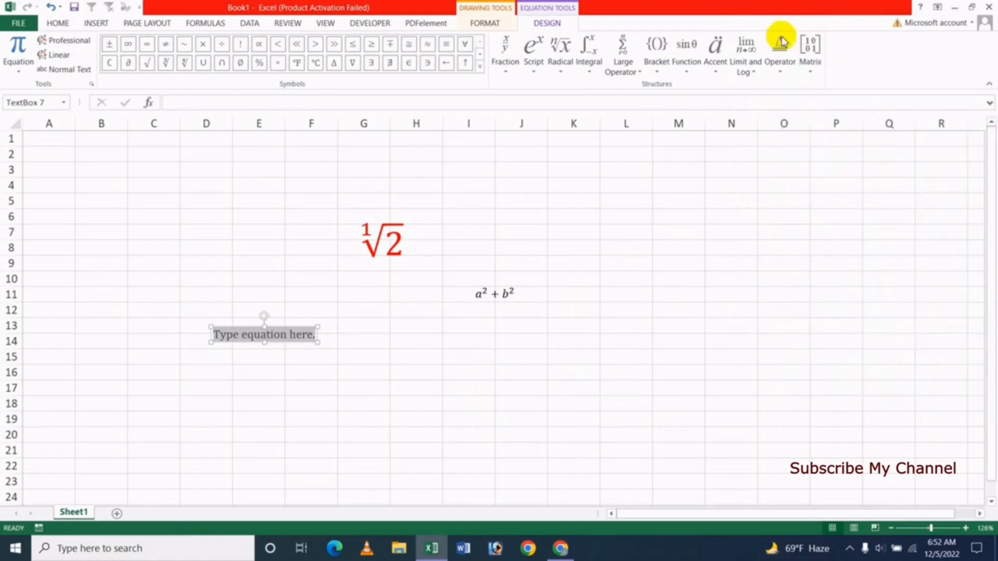
left_click(782, 67)
left_click(760, 6)
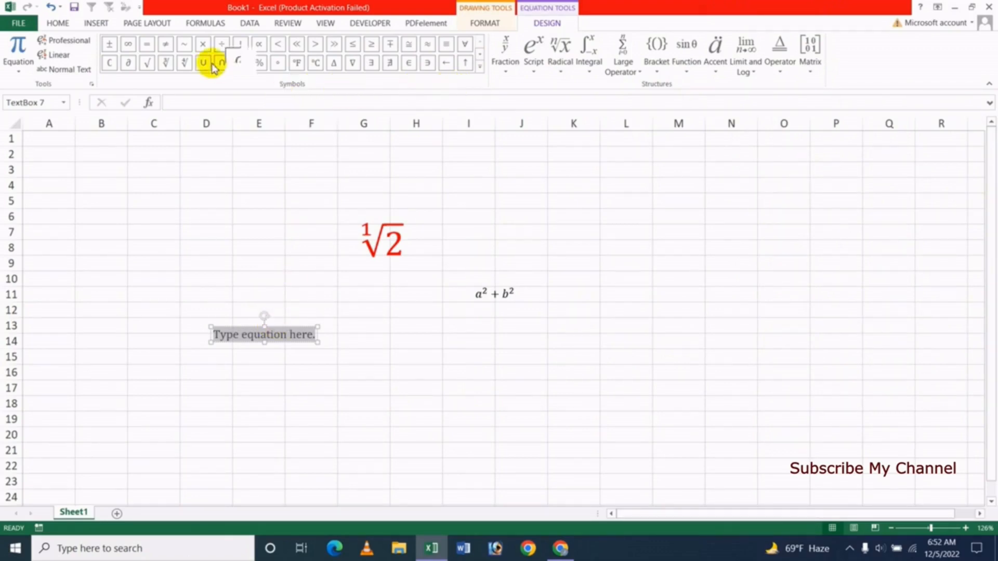
Replace the new equation's placeholder with the Basic Math symbols ÷, ≥, ∈, ℶ and ℵ
left_click(478, 69)
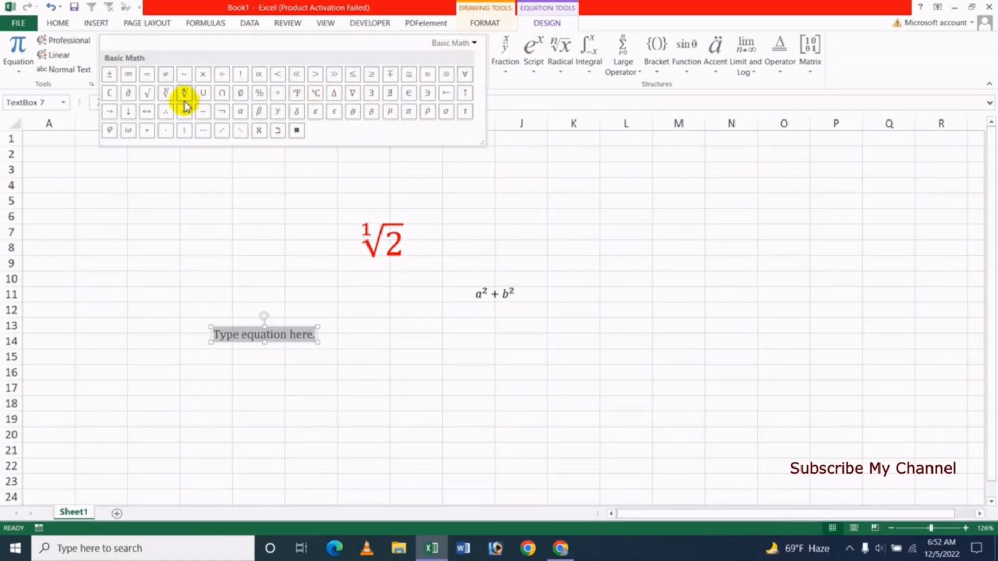
left_click(223, 75)
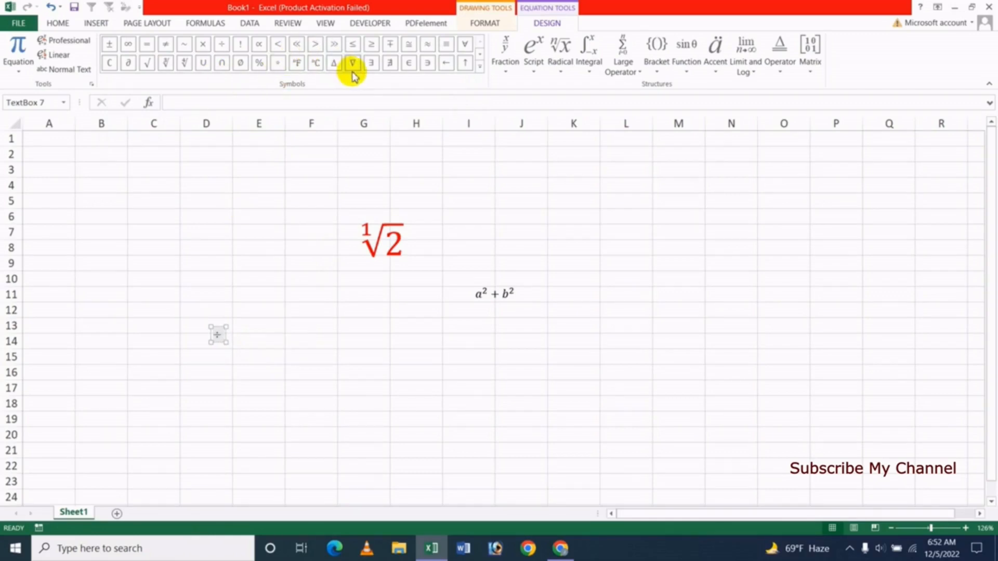
left_click(370, 46)
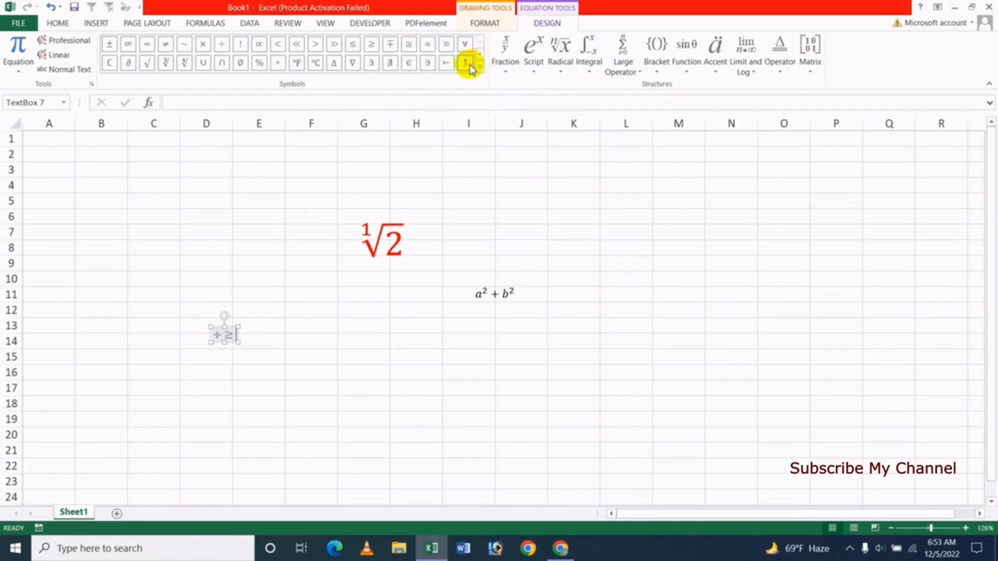
left_click(410, 62)
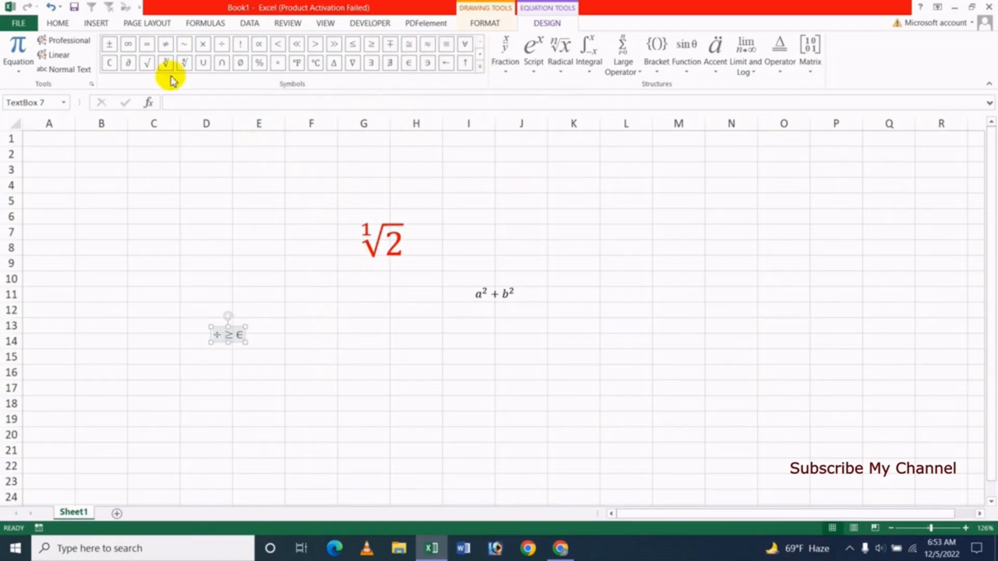
left_click(479, 66)
left_click(282, 140)
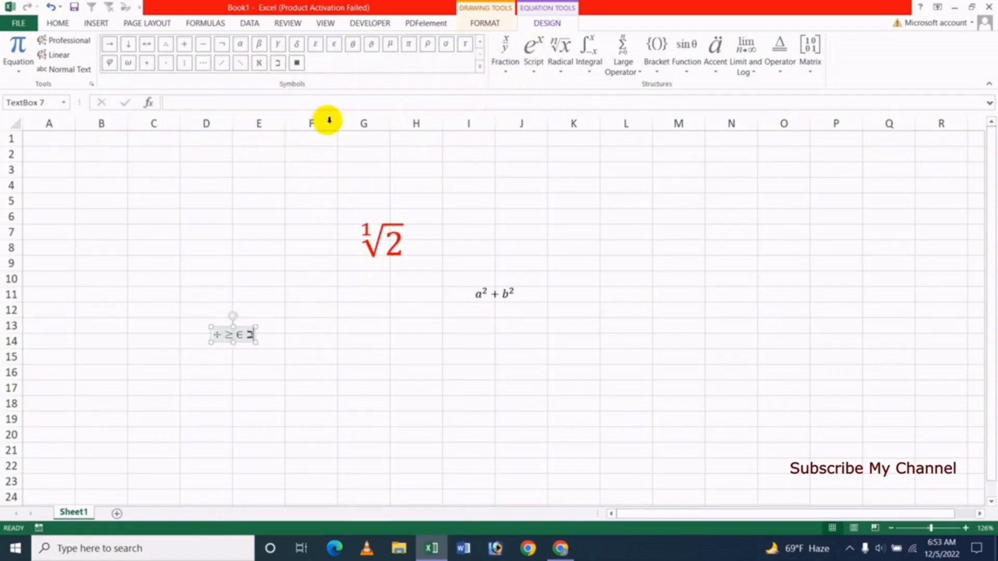
left_click(478, 67)
left_click(258, 131)
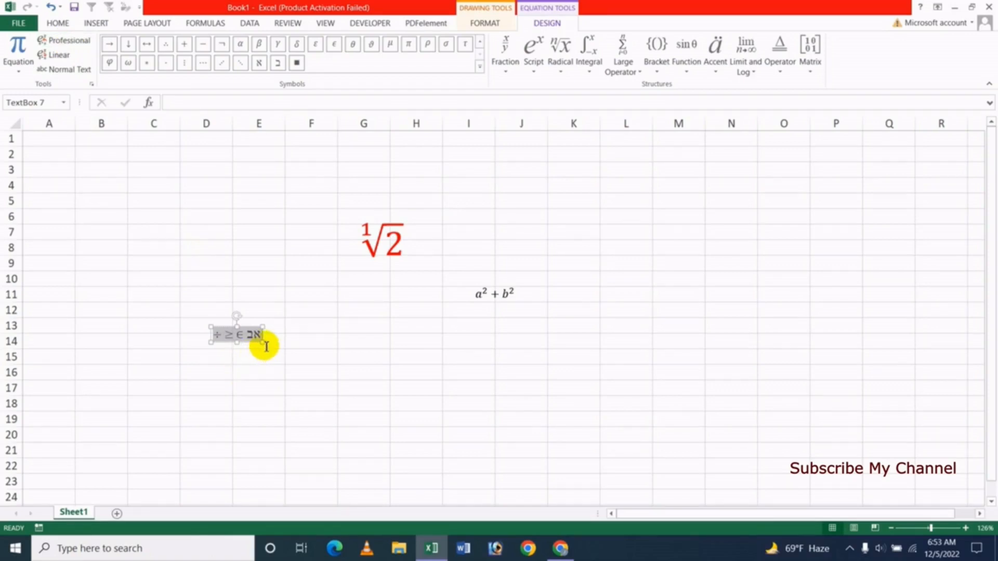
Widen the symbol equation's box to the end of column F and convert its content to normal text in linear format
left_click_drag(262, 344, 339, 390)
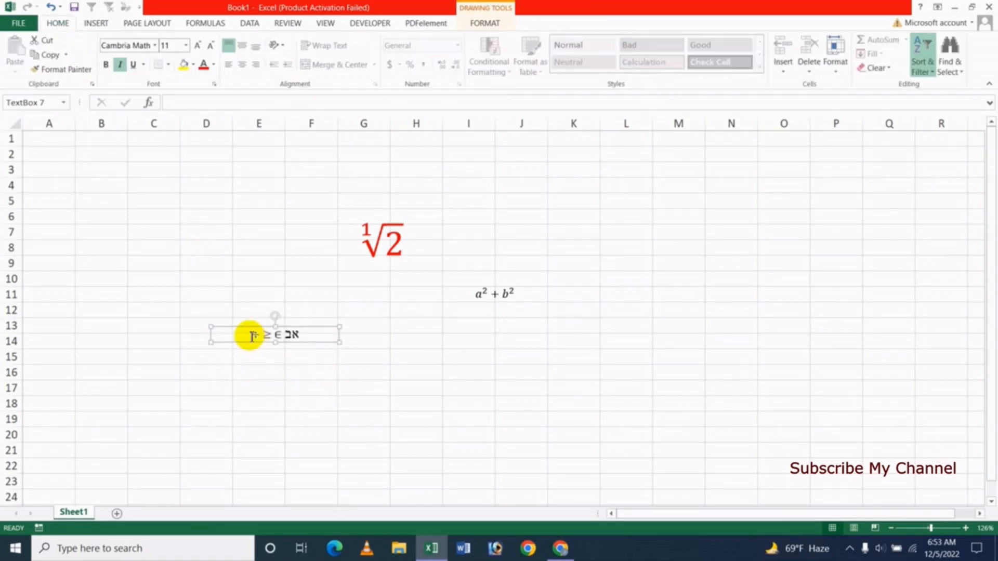
left_click(313, 335)
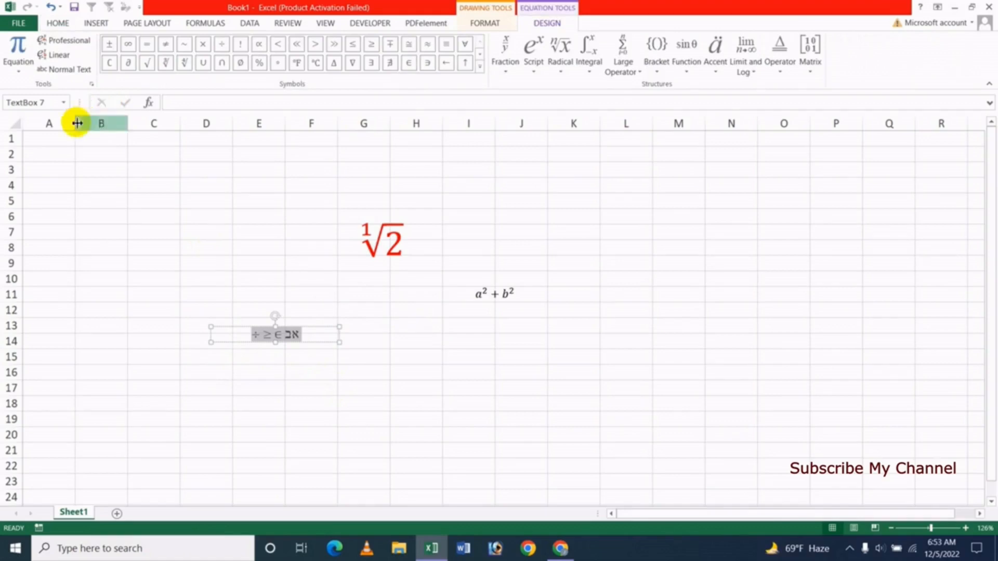
left_click(62, 77)
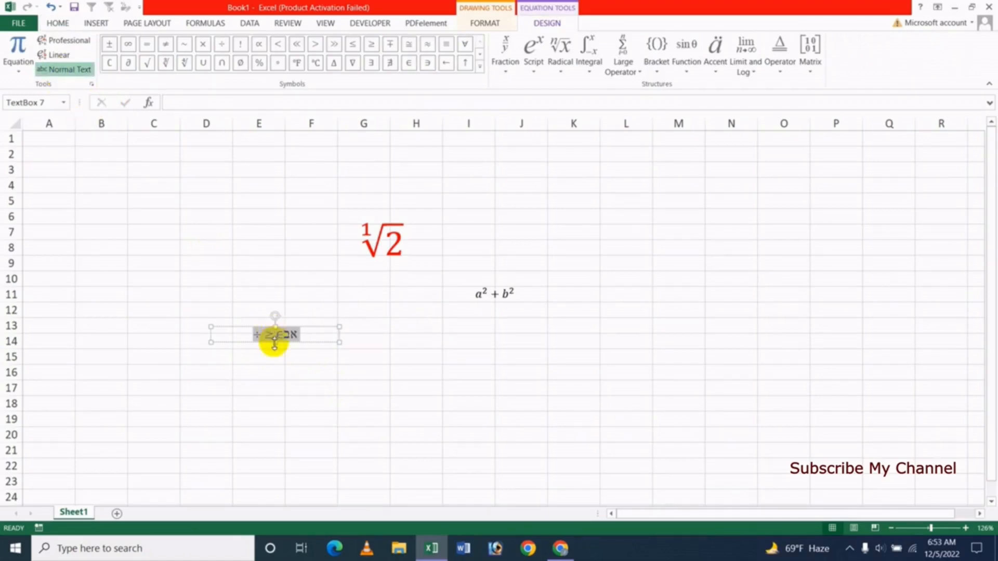
left_click(58, 64)
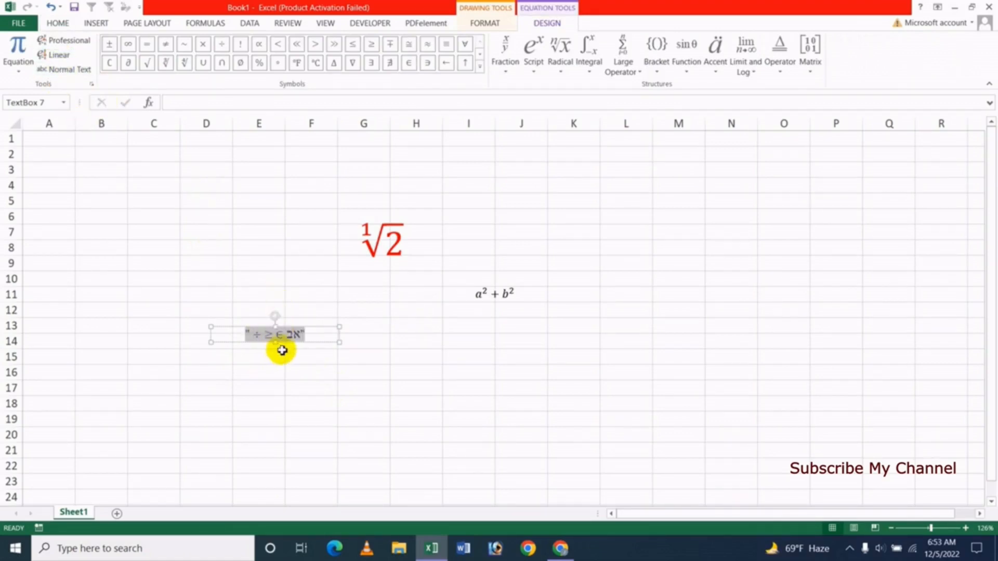
Display the symbol equation in professional format as normal text and look over the built-in equations
left_click(65, 45)
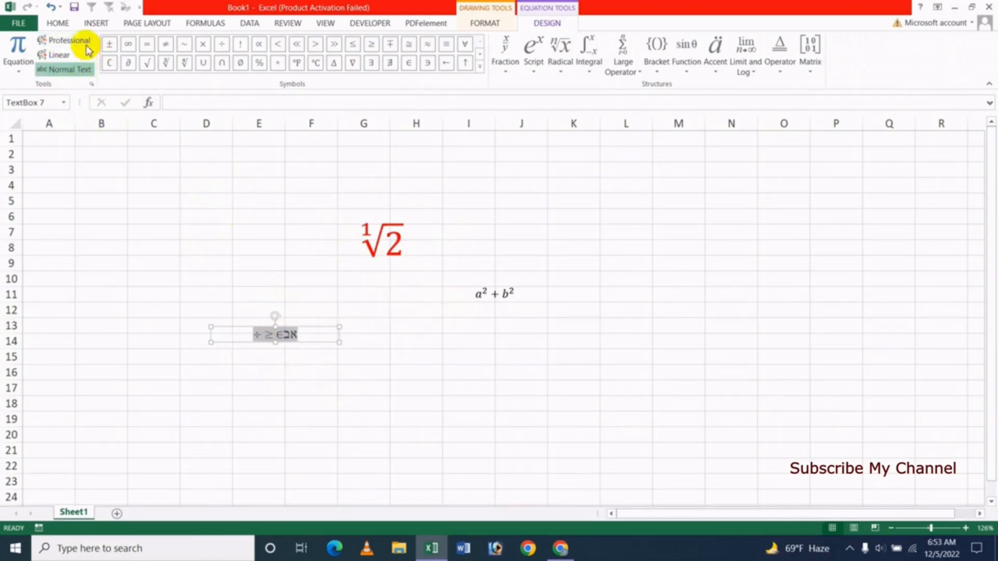
left_click(73, 71)
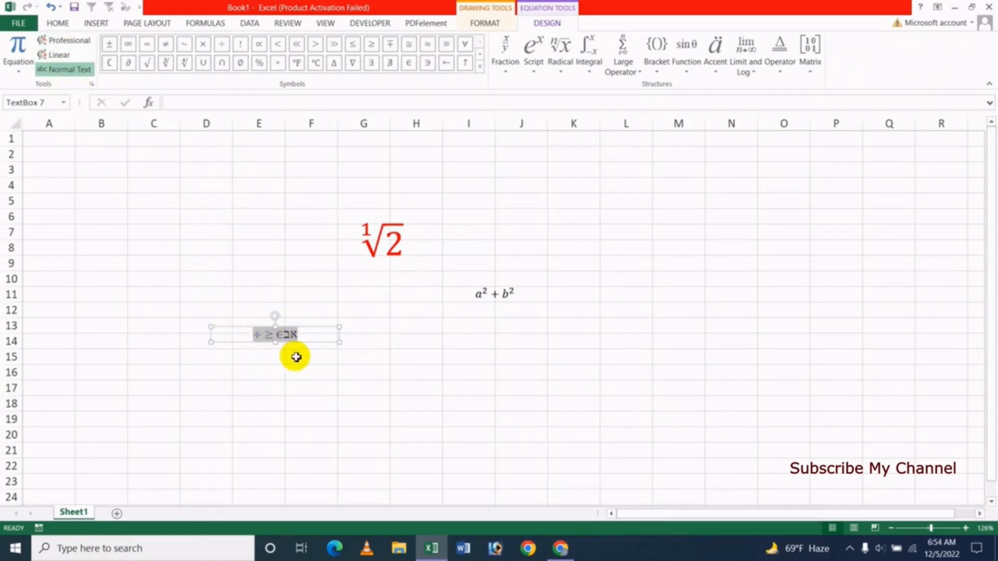
left_click(16, 73)
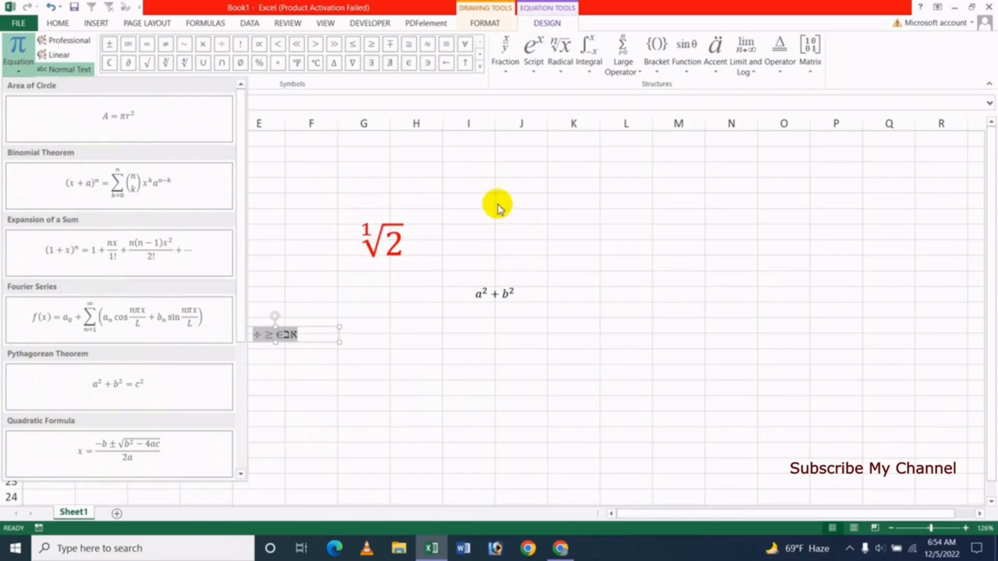
left_click(687, 8)
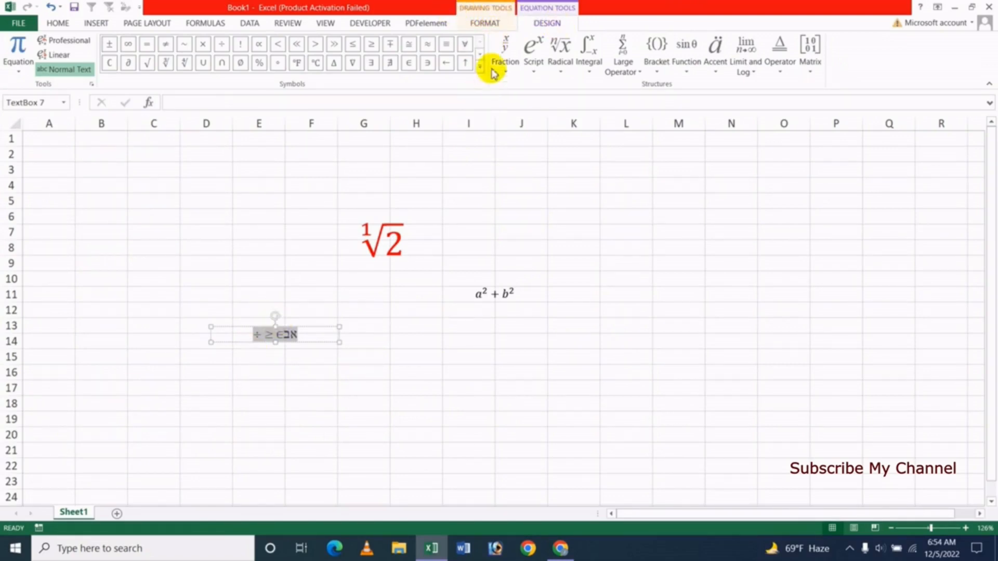
Enlarge the radical equation's box to about 1.08" high by 0.92" wide and apply the light blue shape style
left_click(482, 22)
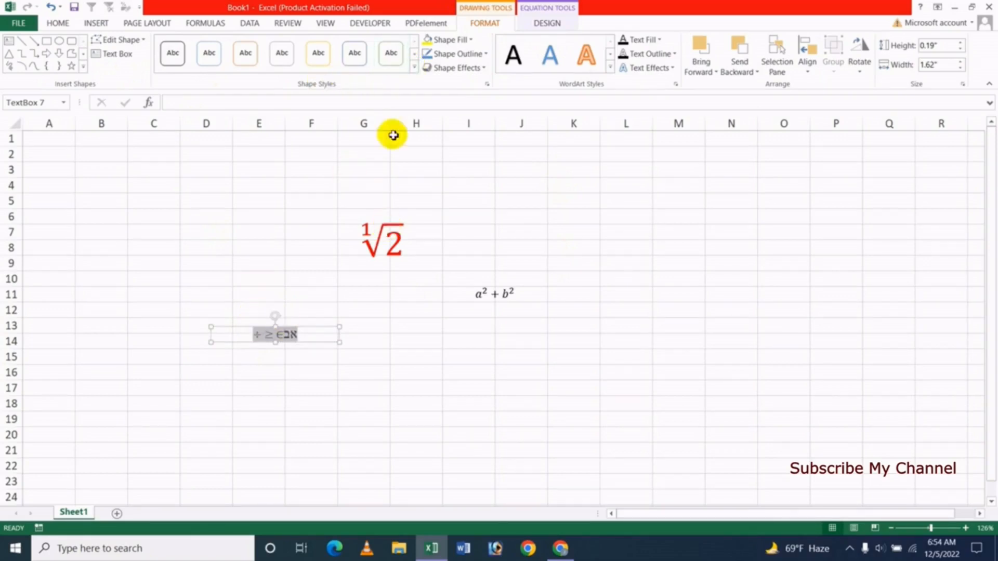
left_click(413, 68)
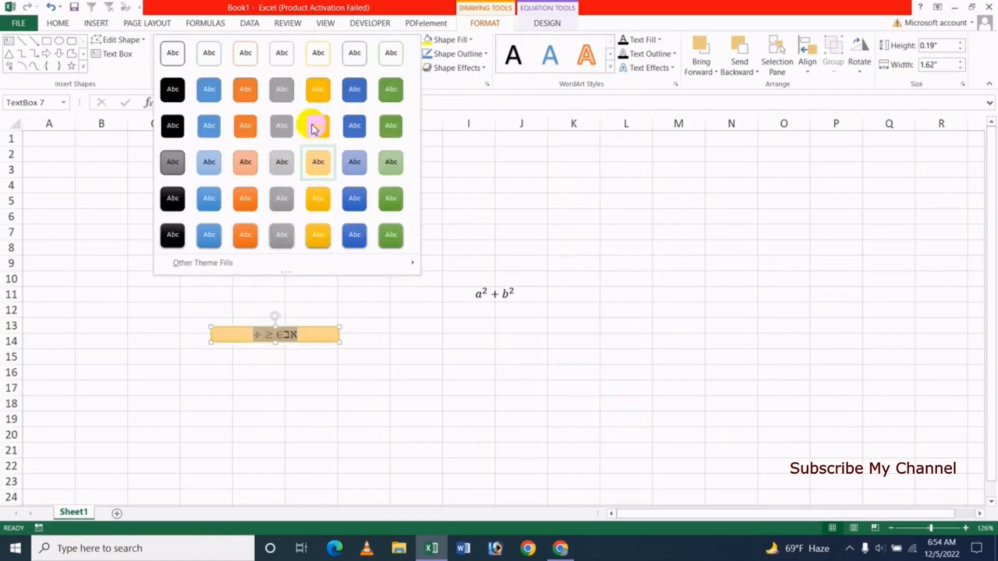
left_click(494, 218)
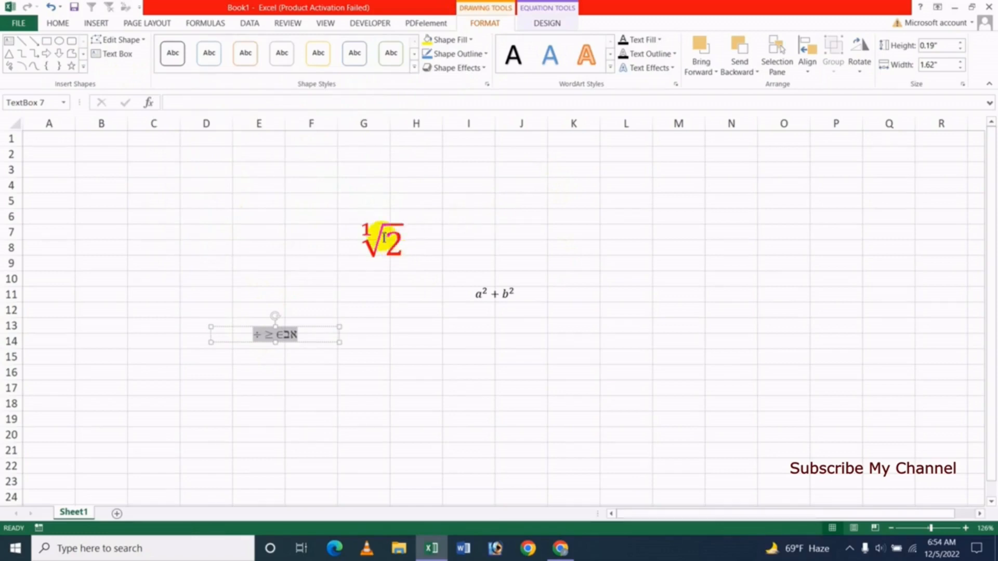
left_click(409, 276)
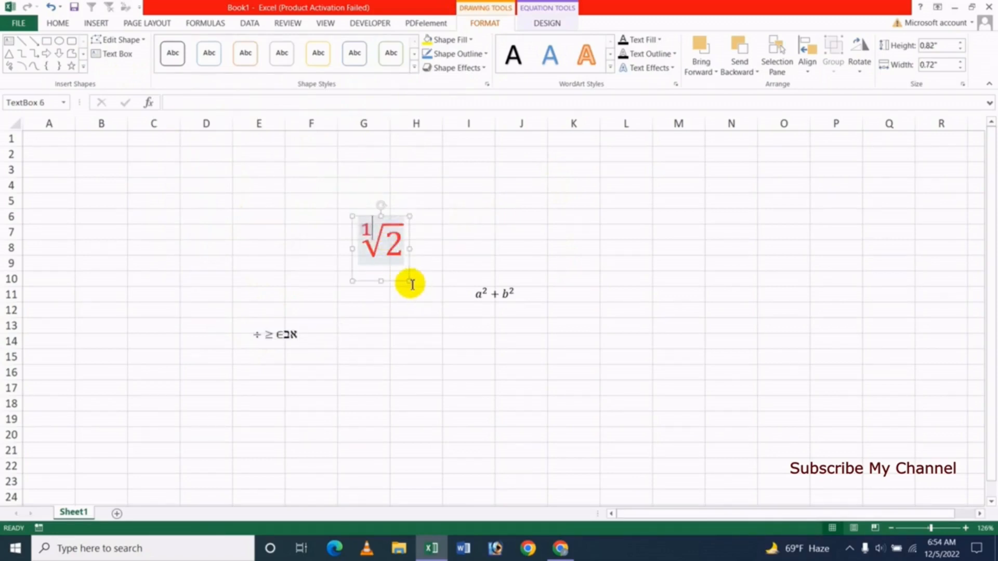
left_click_drag(409, 280, 424, 301)
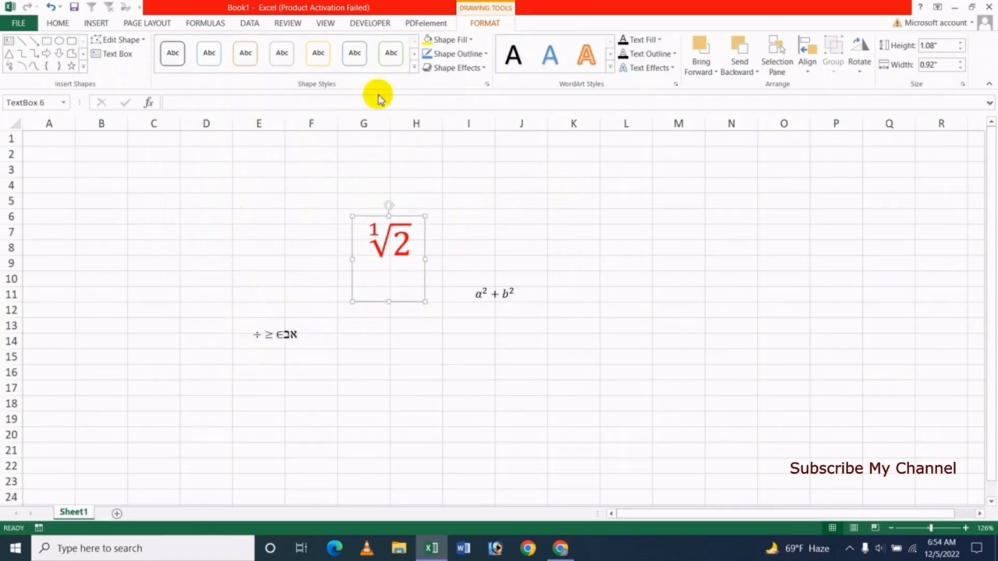
left_click(415, 68)
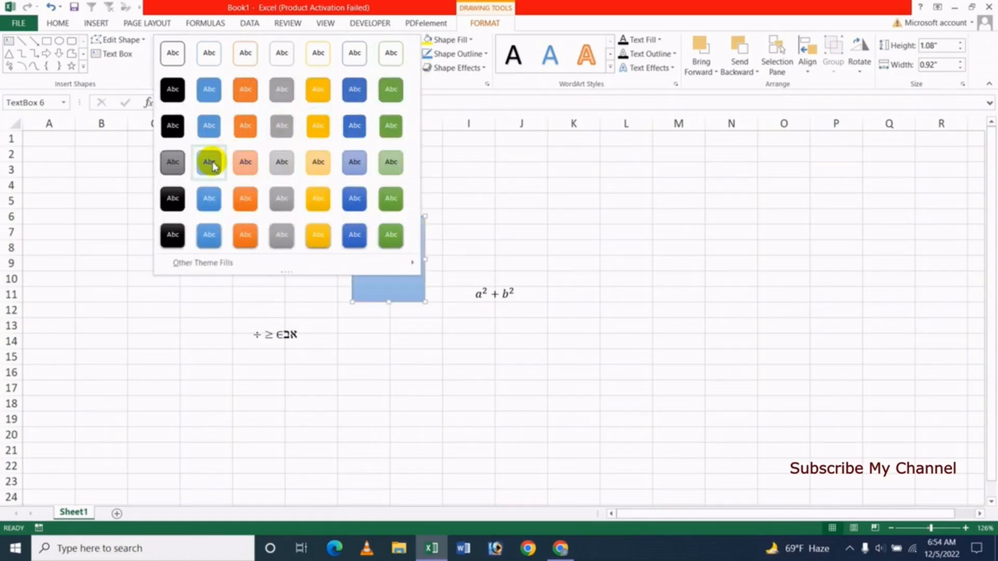
left_click(208, 162)
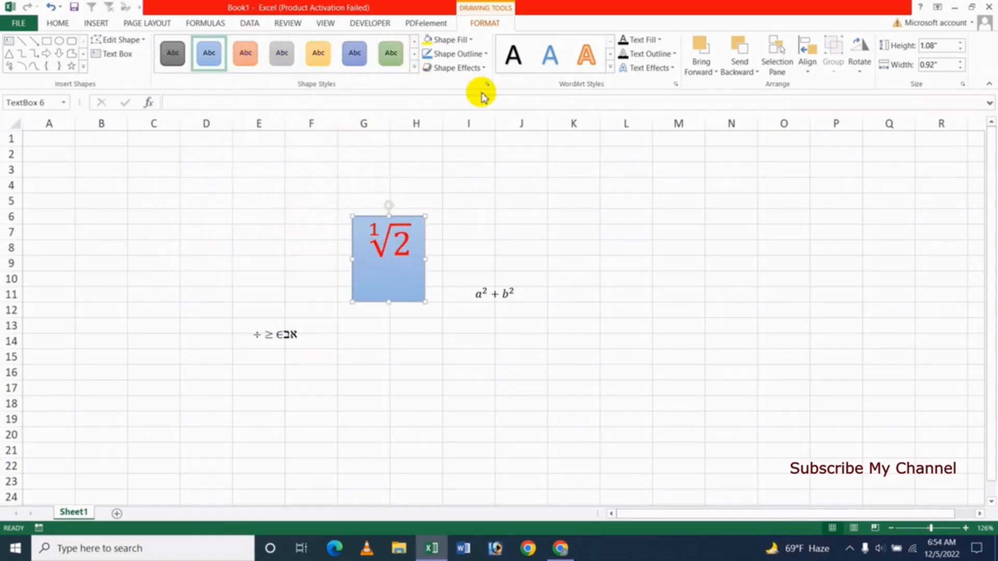
Fill the radical equation's box with the water droplets texture
left_click(471, 40)
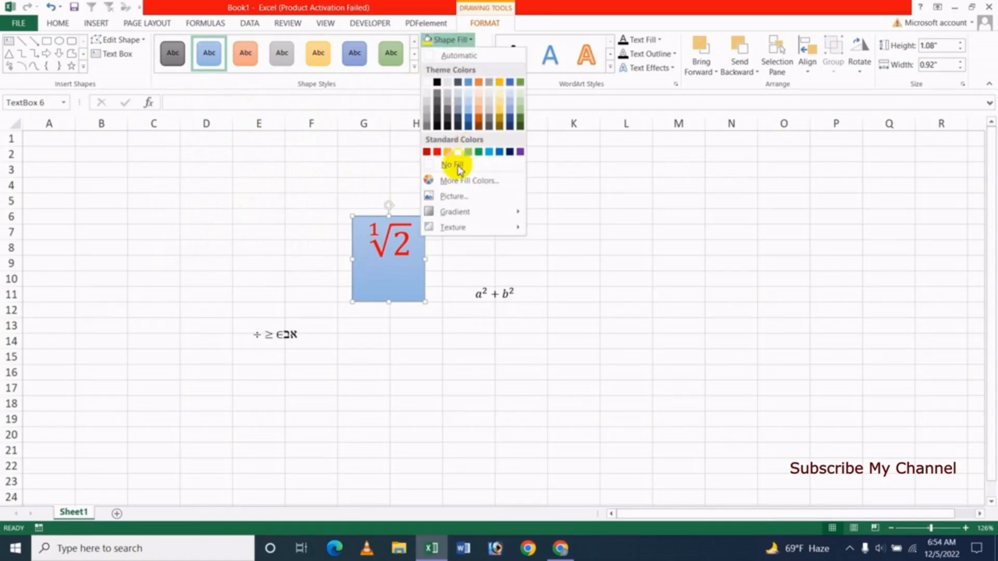
mouse_move(453, 212)
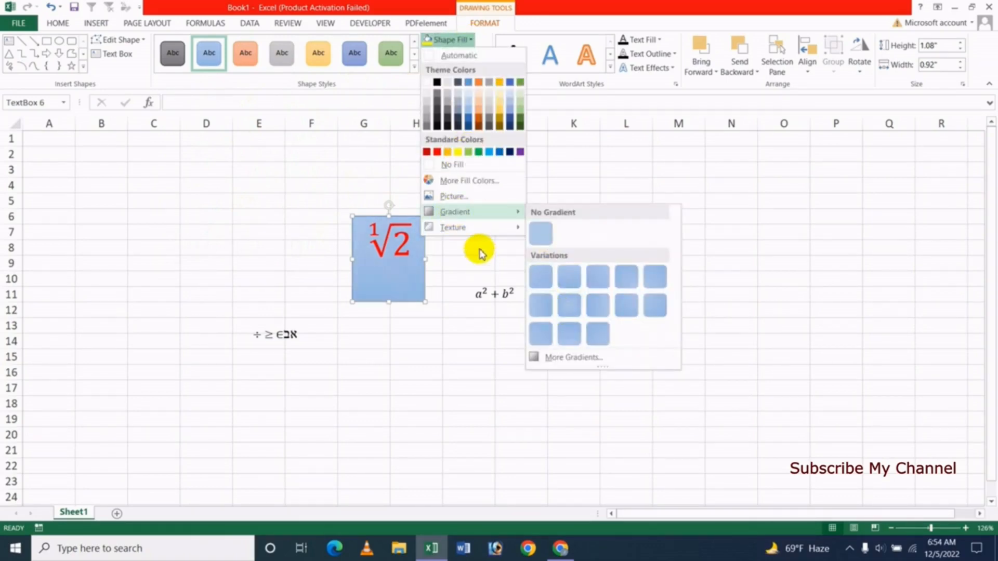
mouse_move(477, 228)
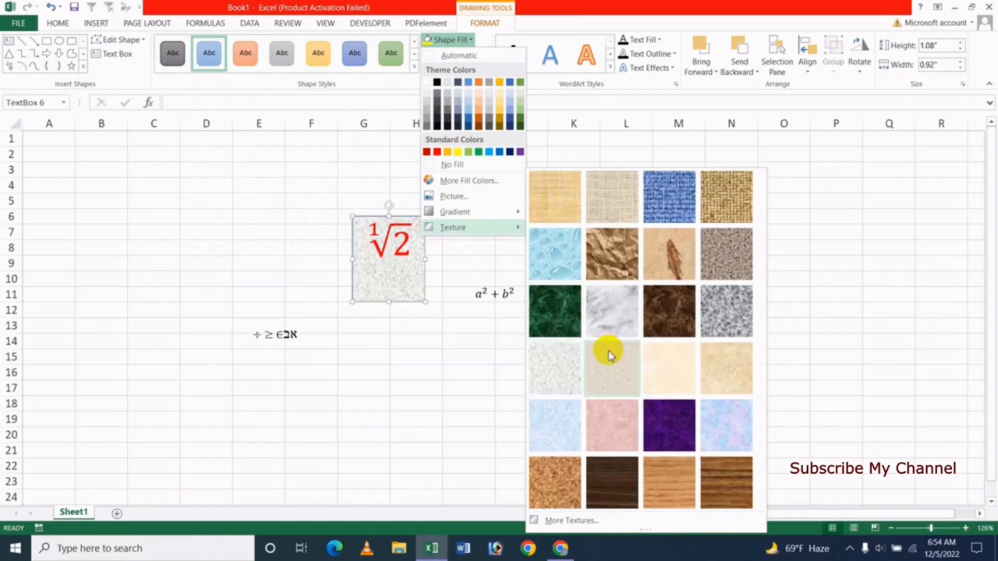
left_click(551, 318)
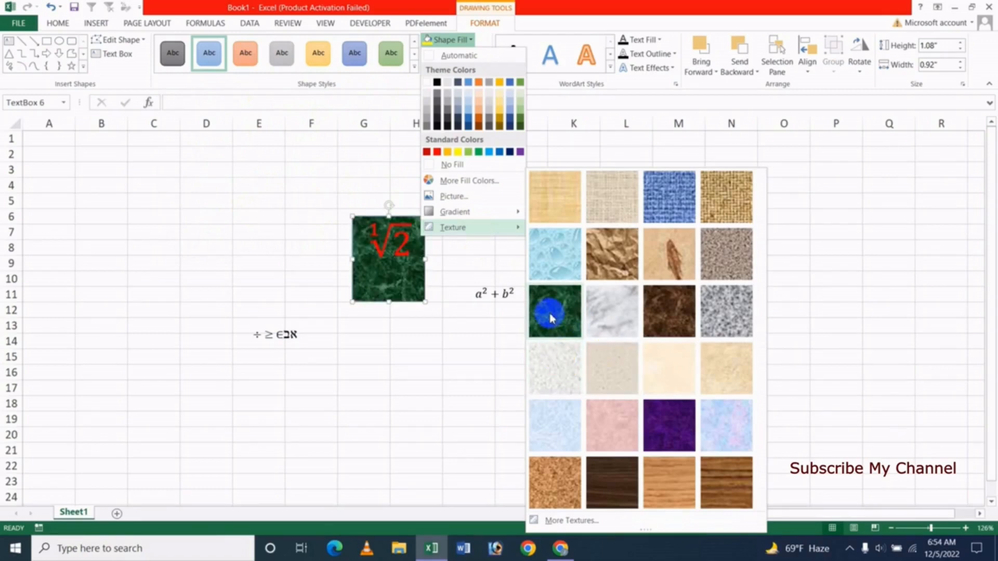
left_click(552, 265)
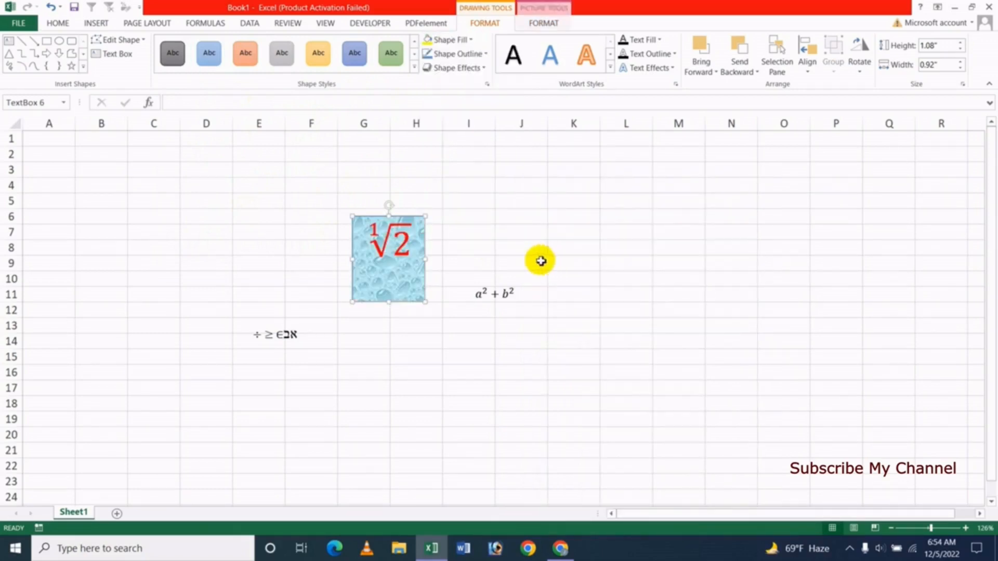
left_click(469, 40)
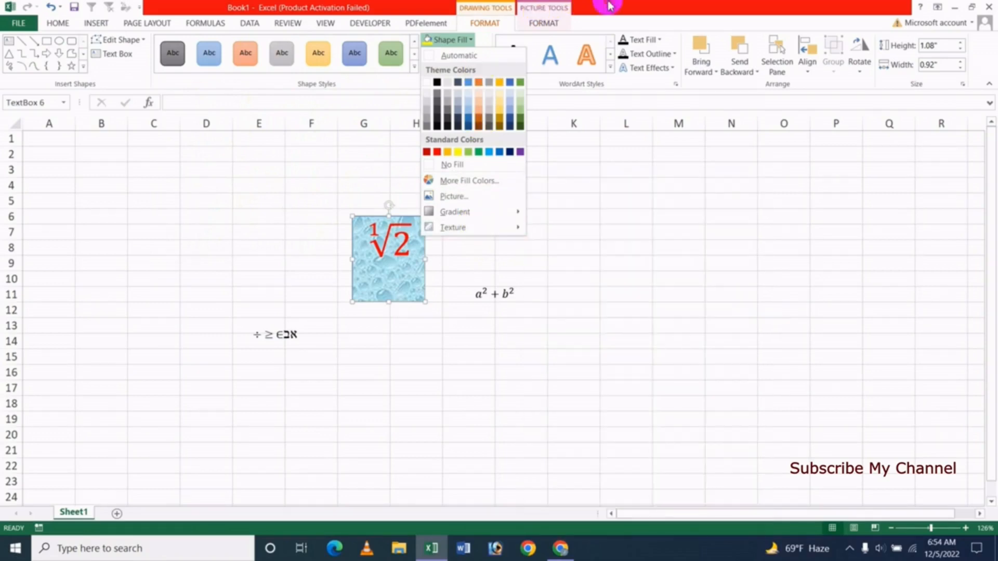
left_click(609, 6)
Thicken the outline of the radical equation's box to the heaviest preset weight
left_click(467, 54)
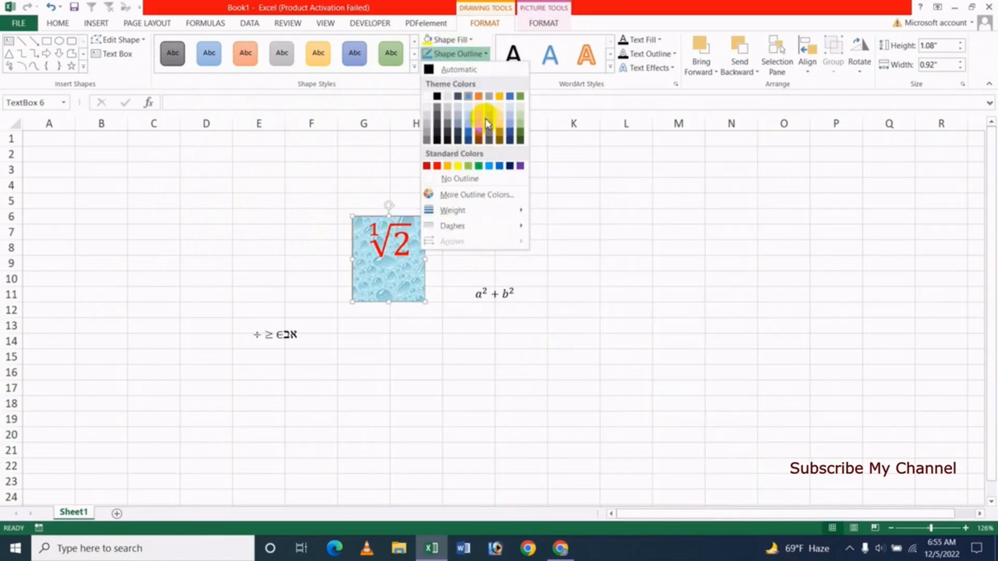
mouse_move(468, 226)
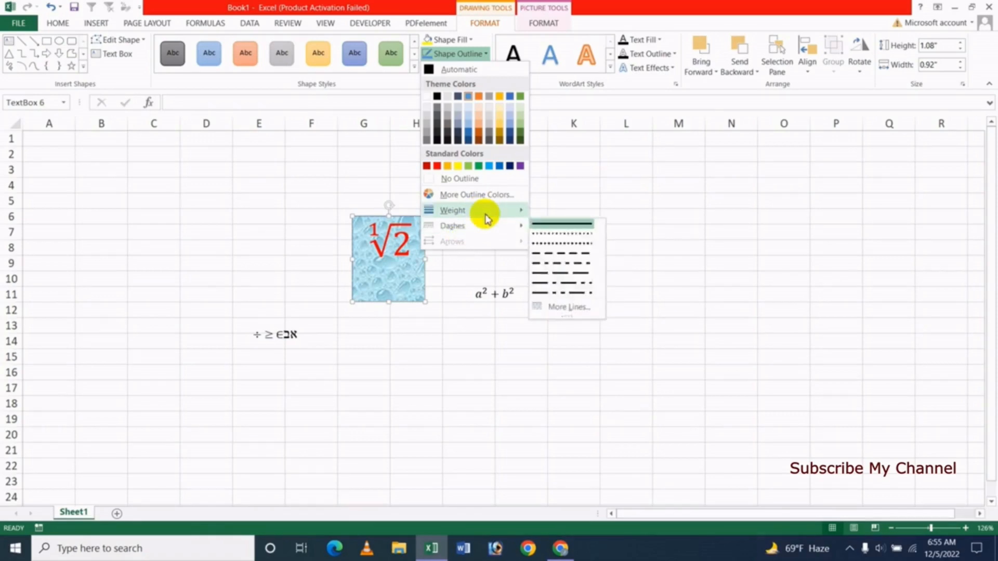
left_click(597, 313)
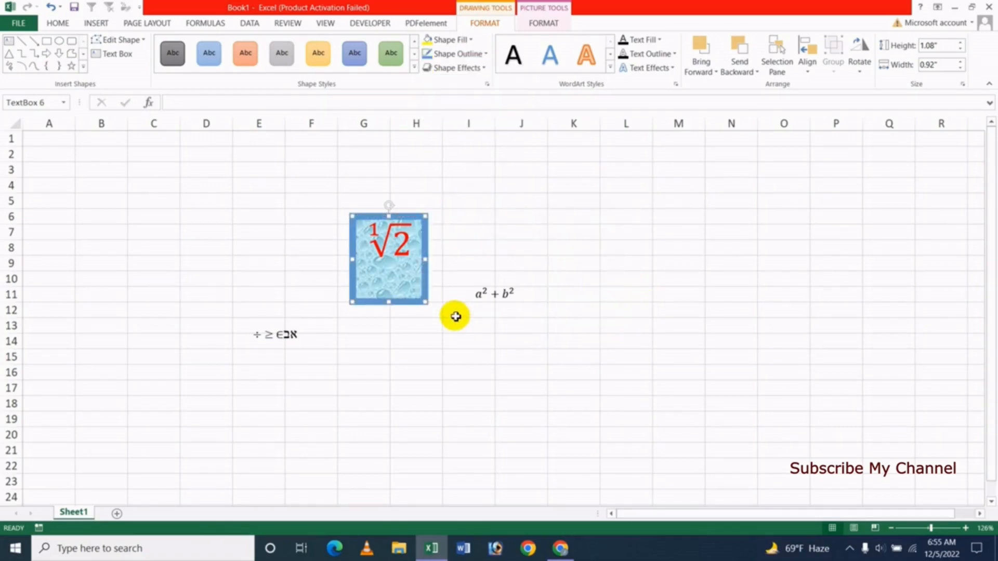
left_click(475, 54)
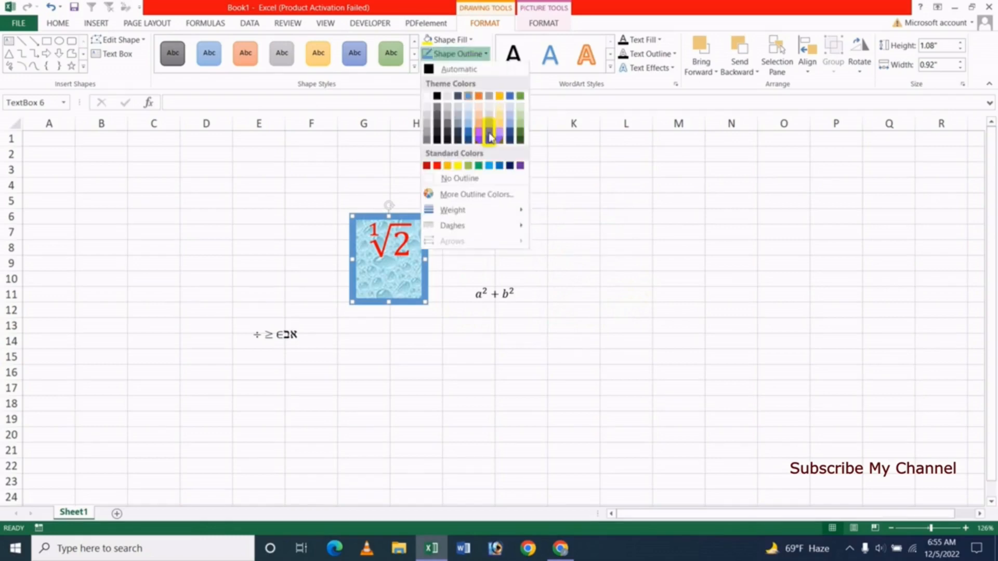
mouse_move(474, 209)
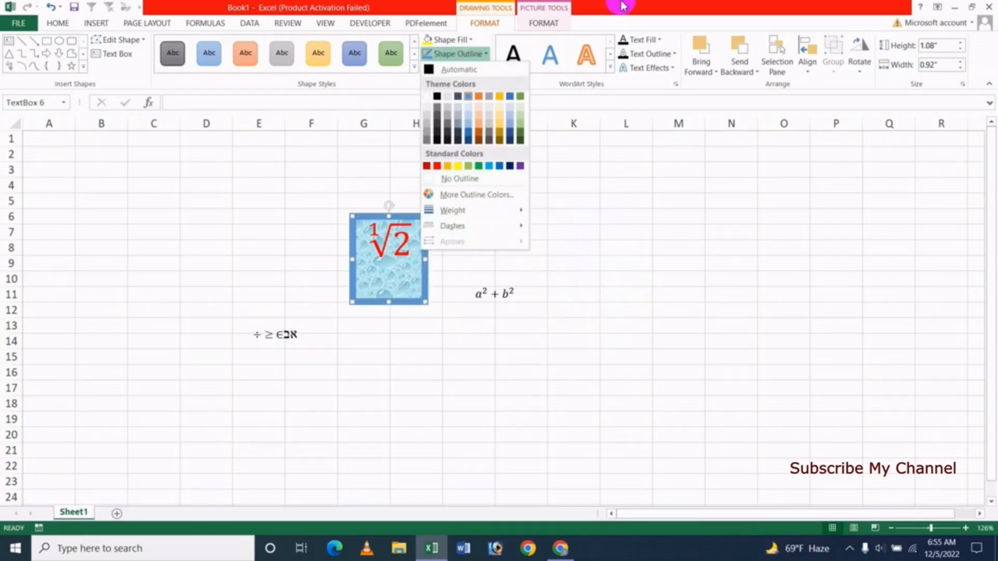
Apply an orange glow and a bevel effect to the radical equation's box
left_click(457, 67)
left_click(457, 68)
mouse_move(492, 181)
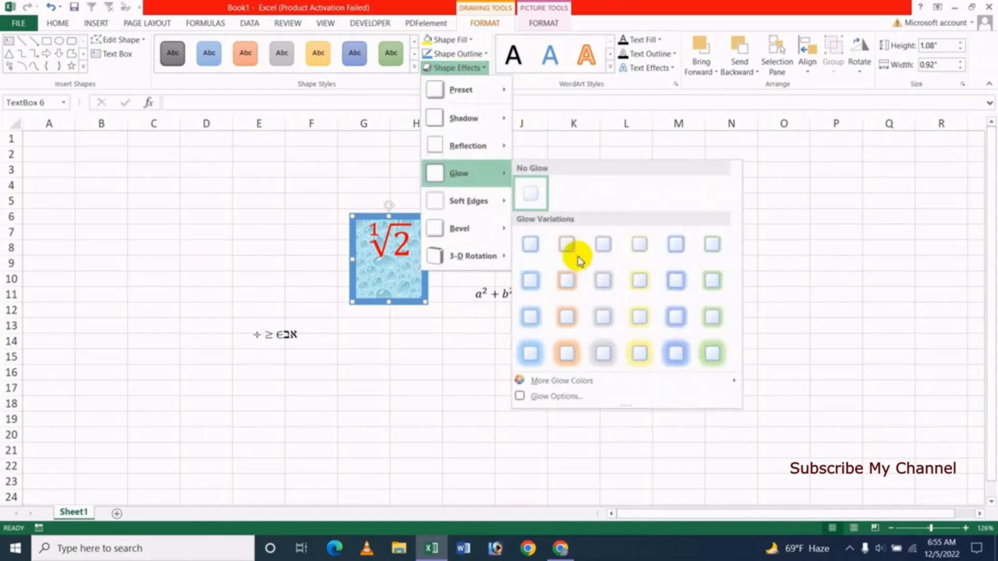
left_click(568, 320)
left_click(481, 73)
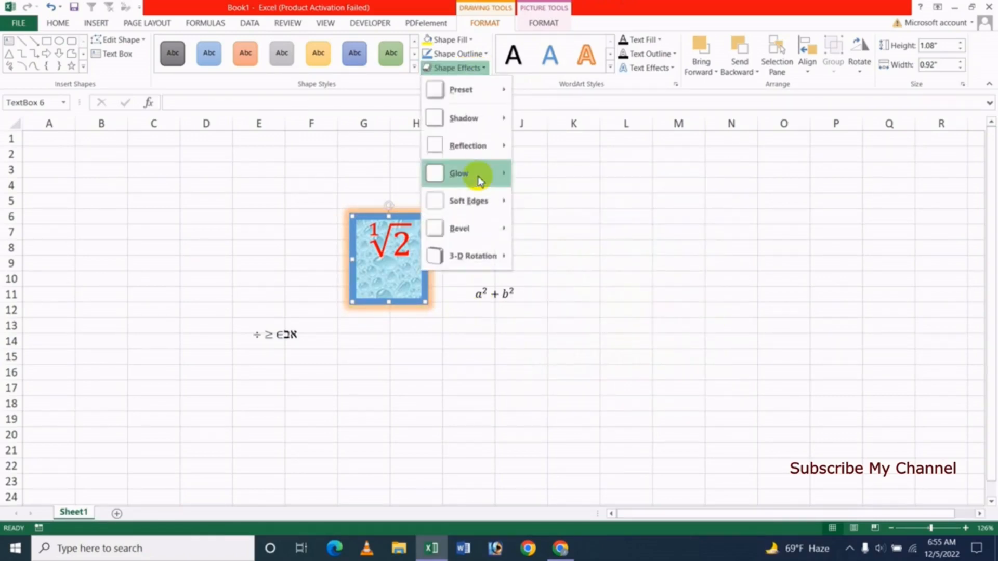
mouse_move(483, 229)
left_click(583, 337)
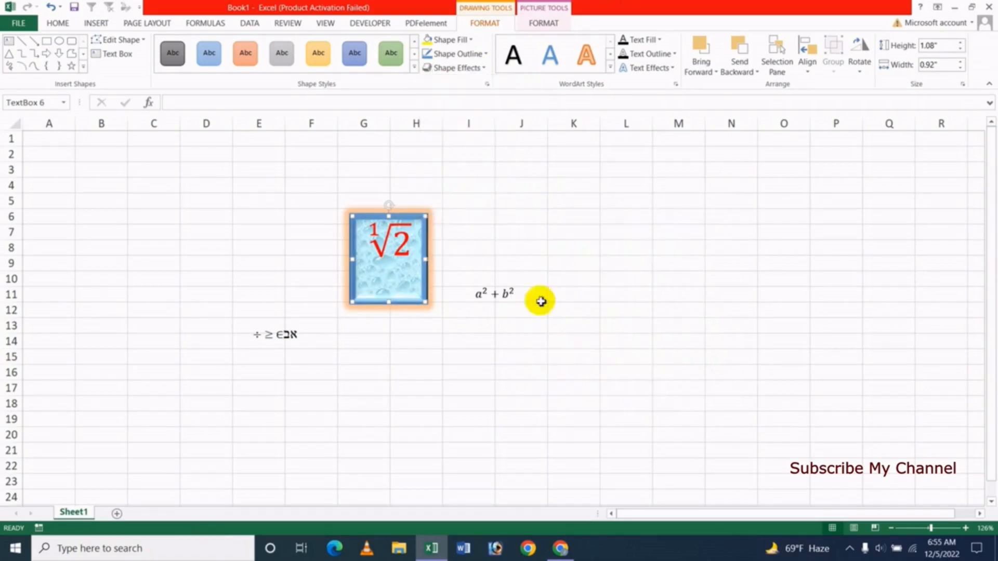
Apply the orange outlined WordArt style to the radical equation and fill its text with the dark purple texture
left_click(610, 67)
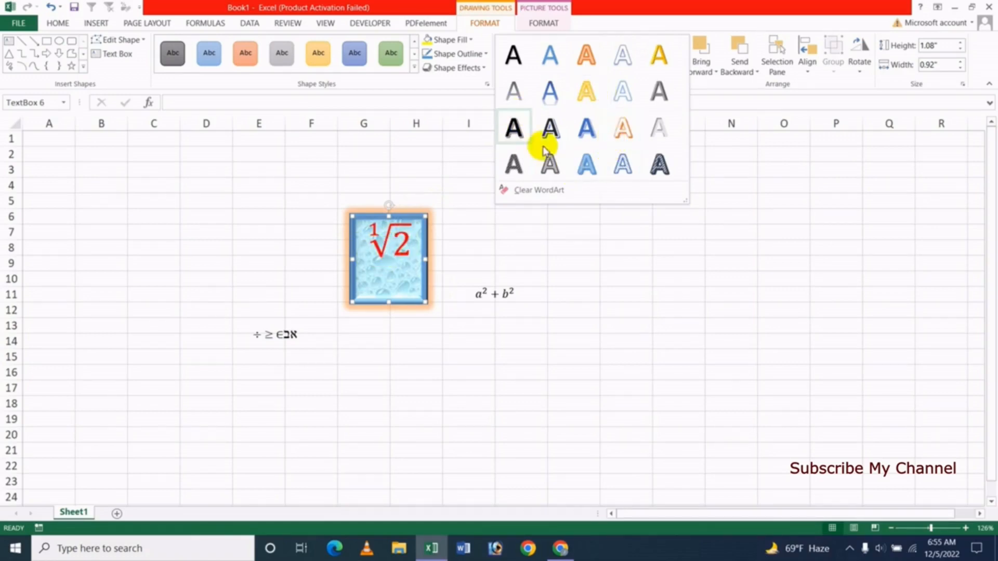
left_click(587, 58)
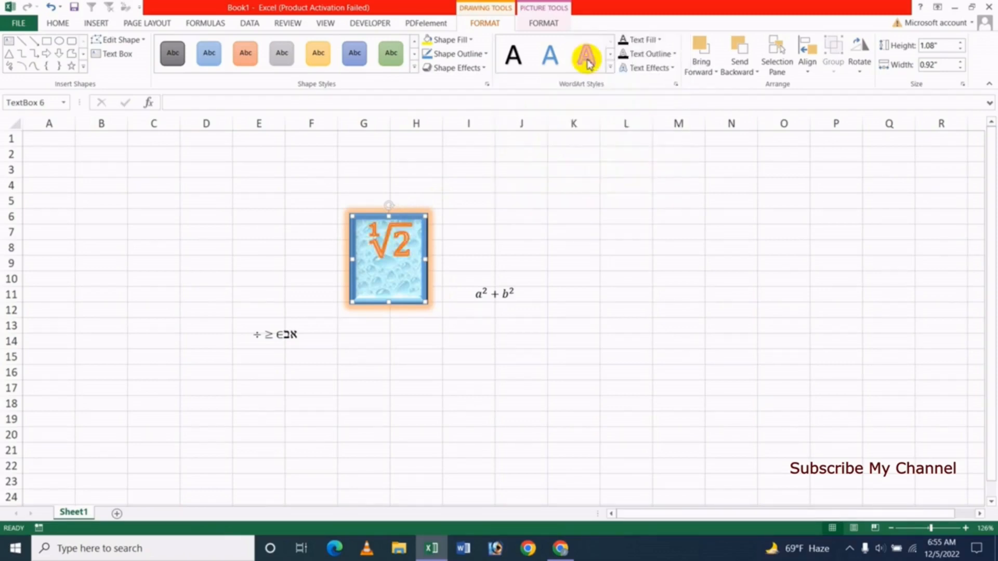
left_click(658, 40)
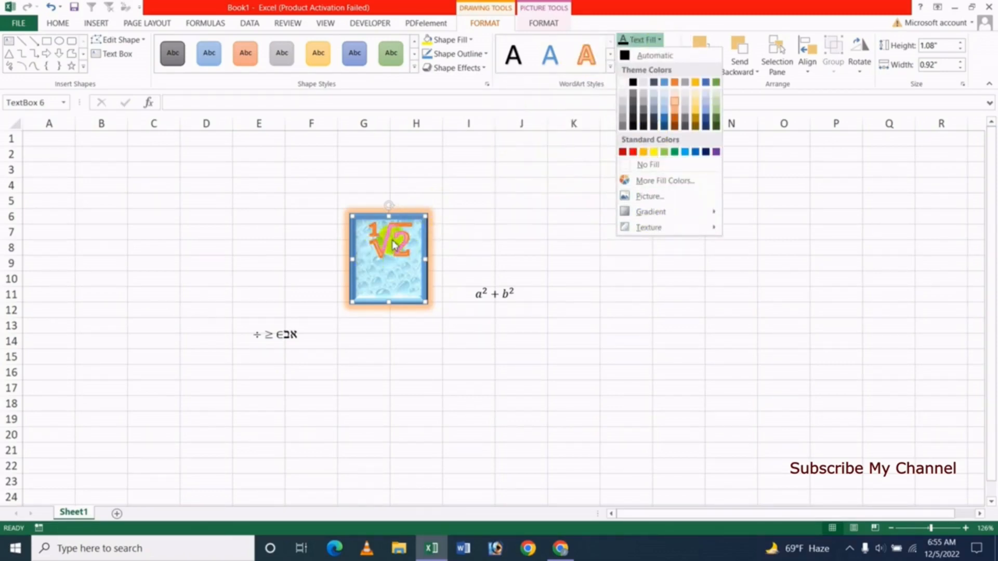
mouse_move(653, 213)
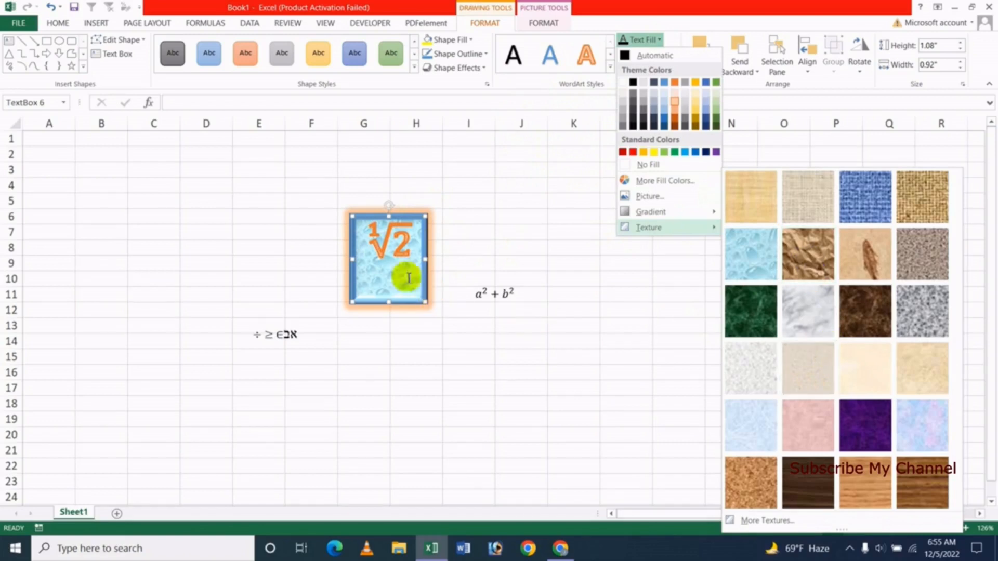
left_click(856, 420)
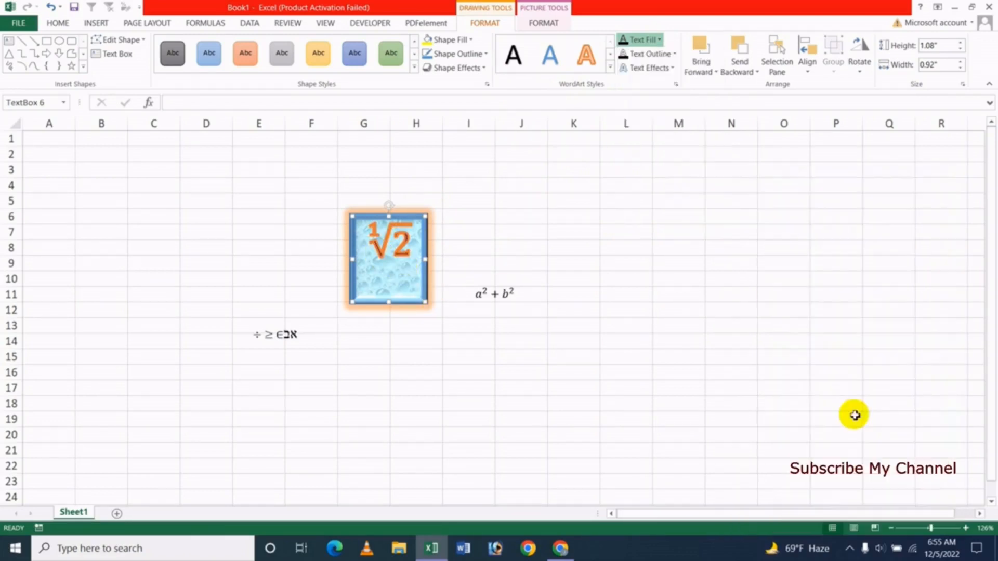
Set the radical equation's text outline weight to 1½ pt
left_click(665, 52)
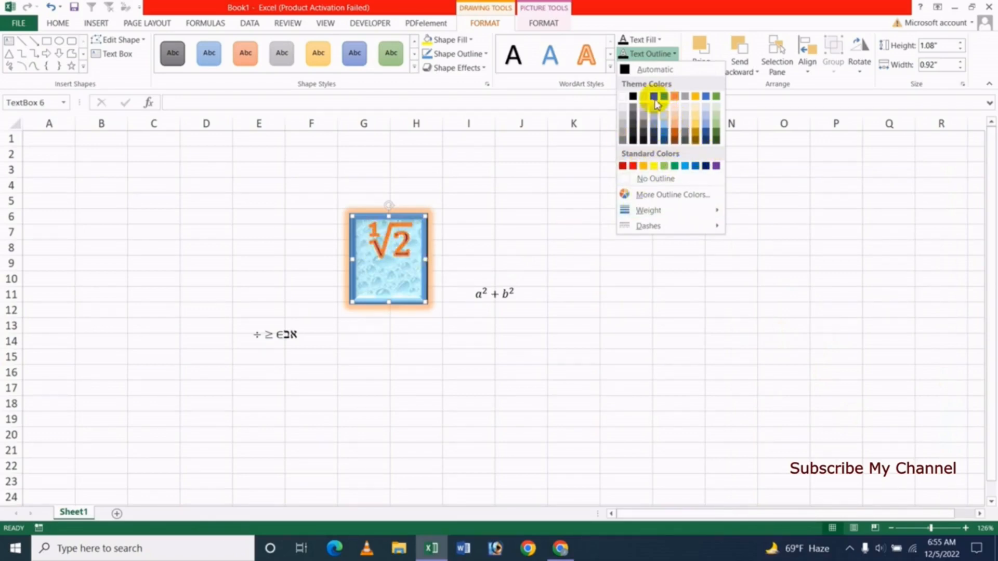
mouse_move(671, 225)
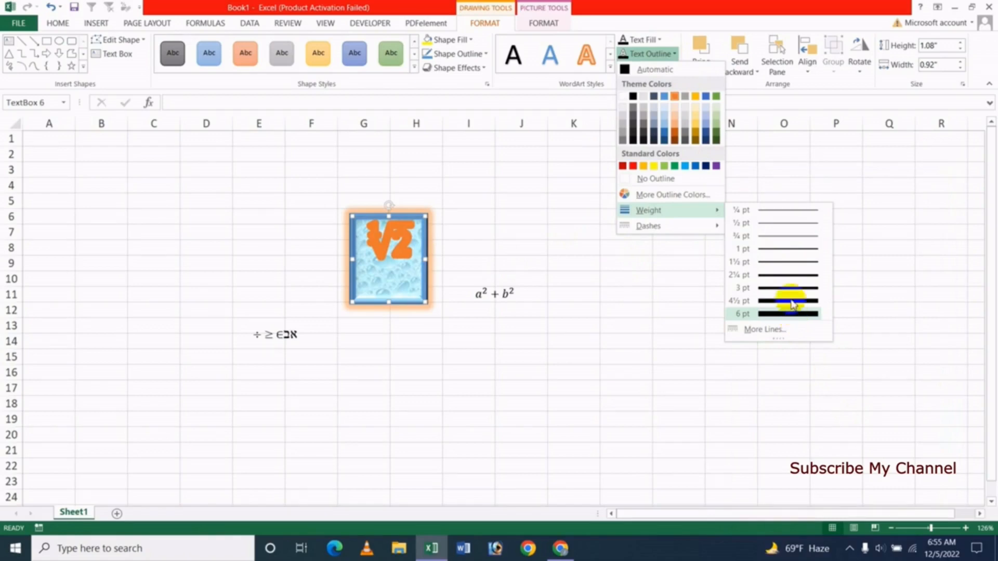
left_click(785, 265)
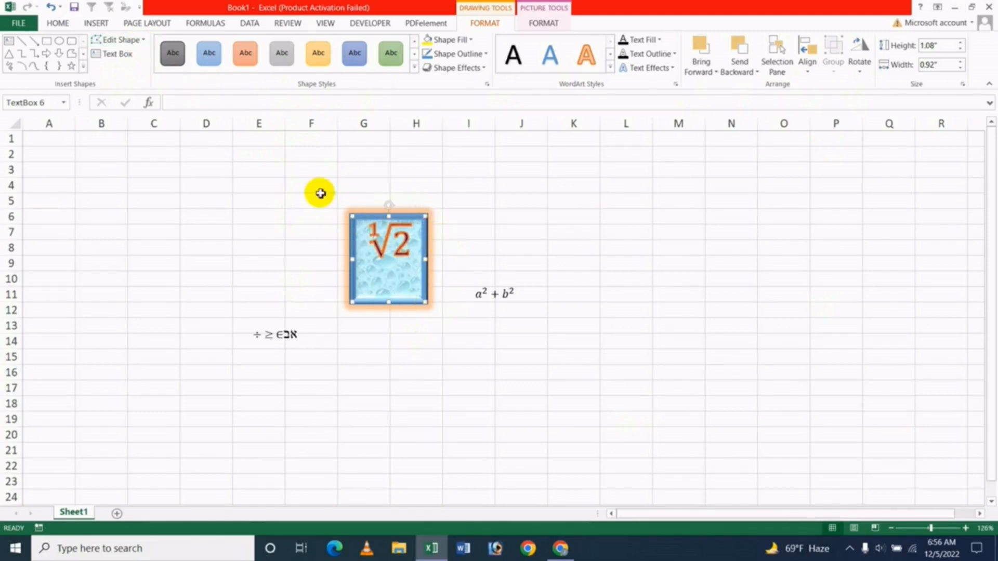
Change the radical equation's box to a heart shape and enlarge it to about 1.5" high by 1.22" wide
left_click(144, 41)
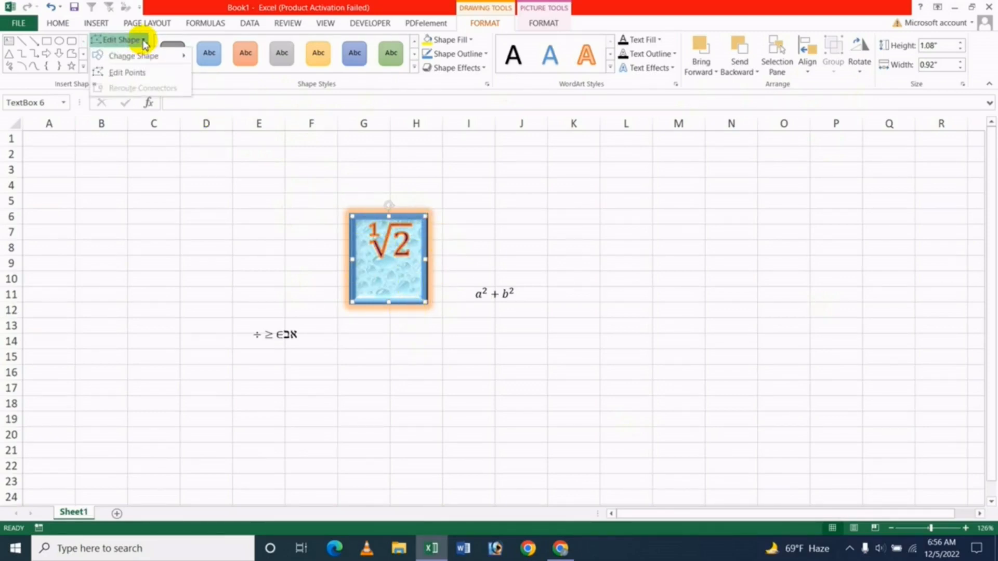
mouse_move(165, 63)
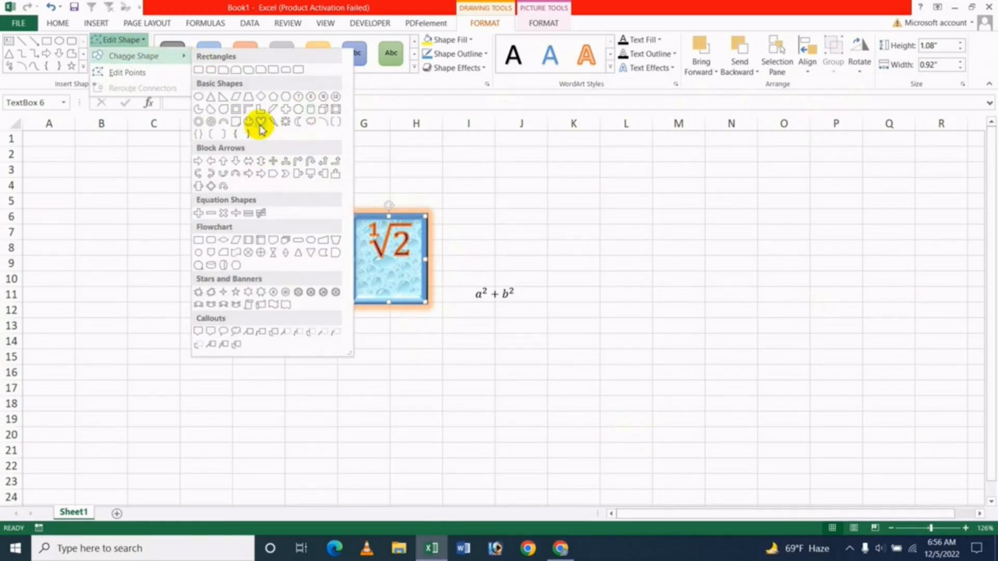
left_click(260, 123)
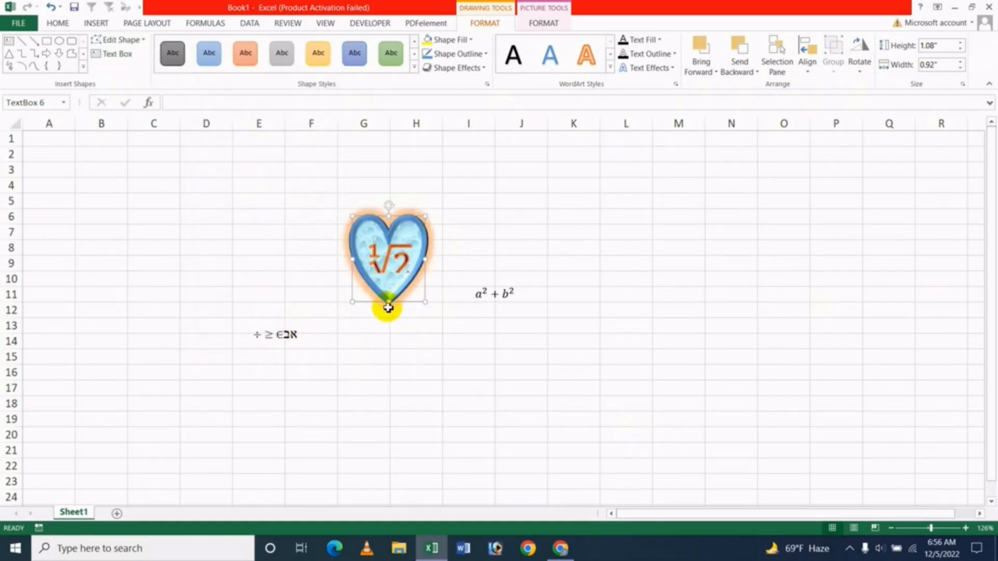
left_click_drag(389, 301, 449, 334)
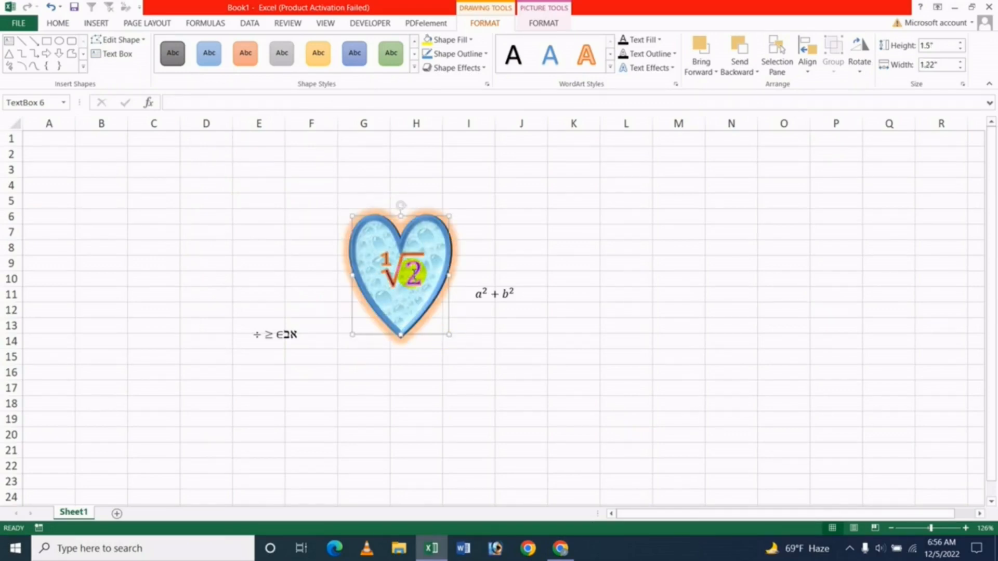
left_click(132, 39)
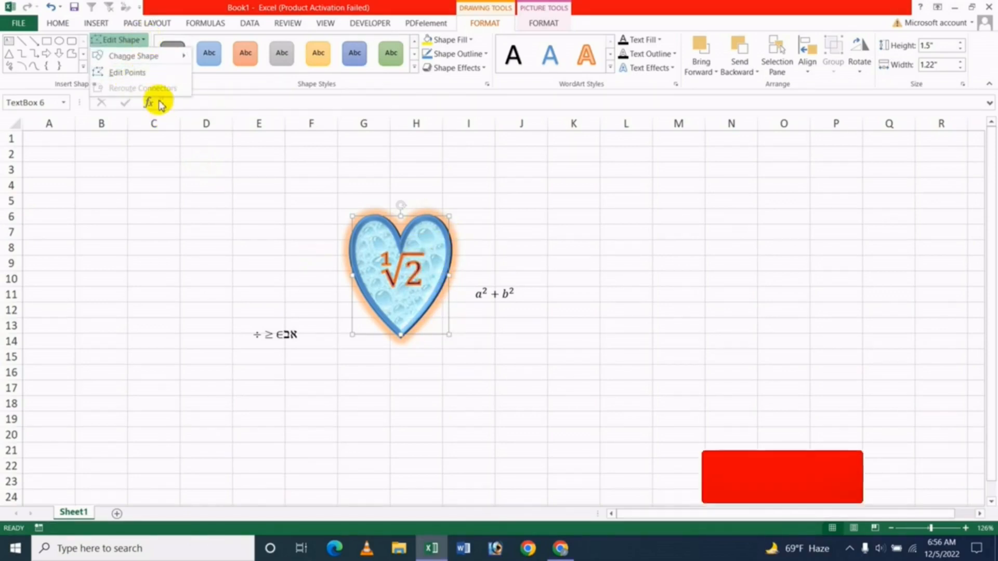
left_click(127, 146)
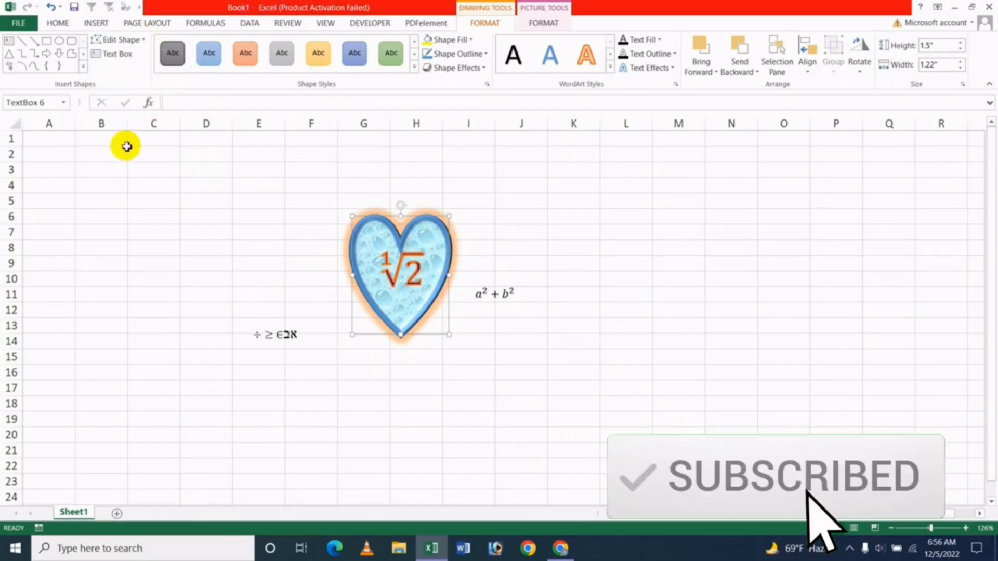
Draw a pentagon block arrow about 1.83" high and 1.53" wide over columns L to N, beside the existing equations
left_click(83, 68)
left_click(86, 231)
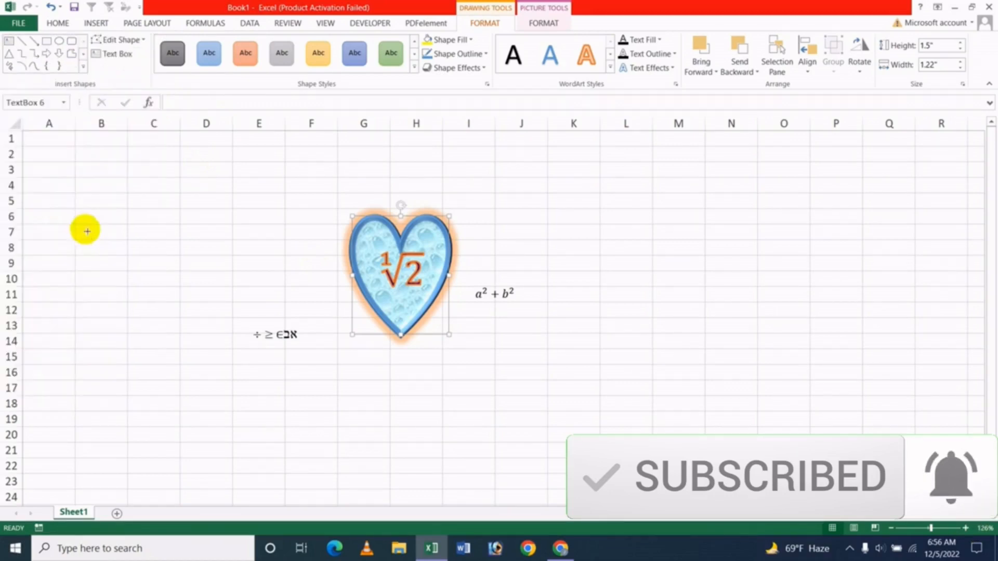
left_click_drag(613, 209, 733, 354)
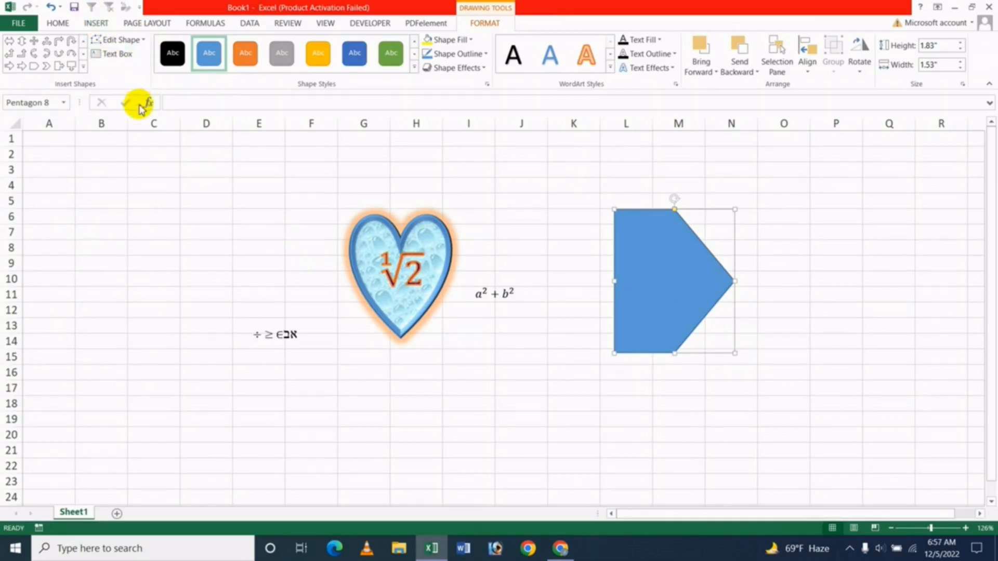
Insert a new blank equation inside the pentagon shape
left_click(97, 24)
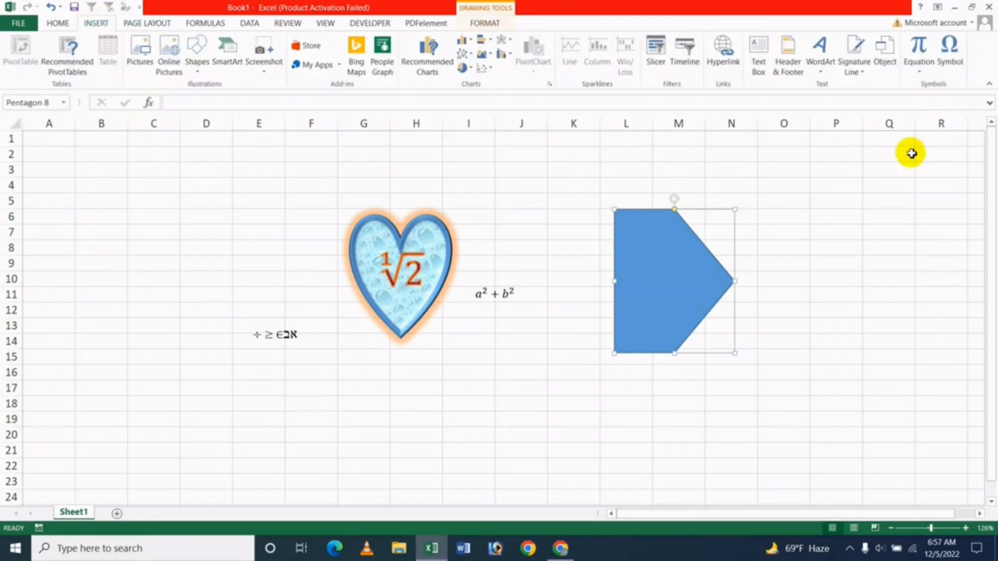
left_click(919, 56)
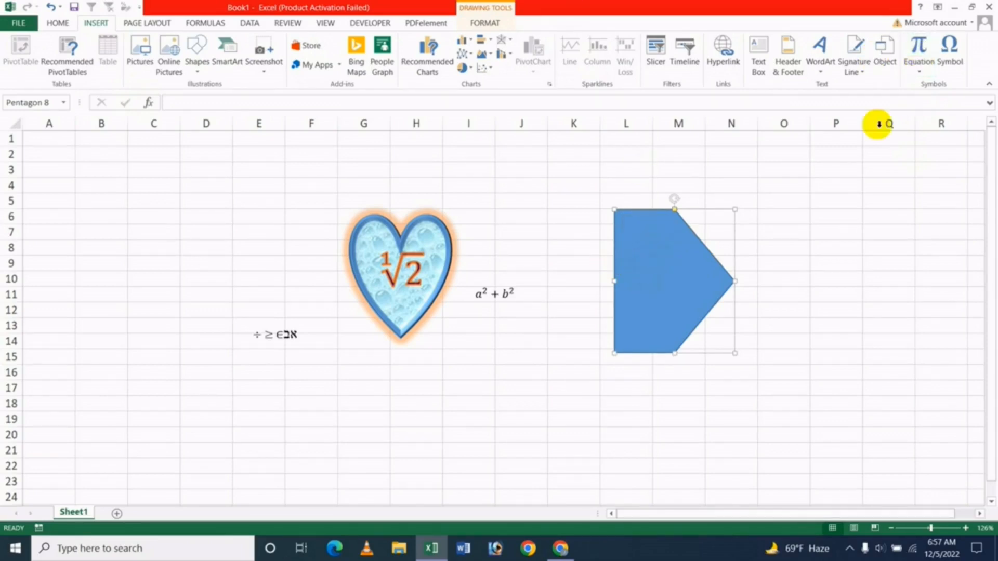
left_click(927, 63)
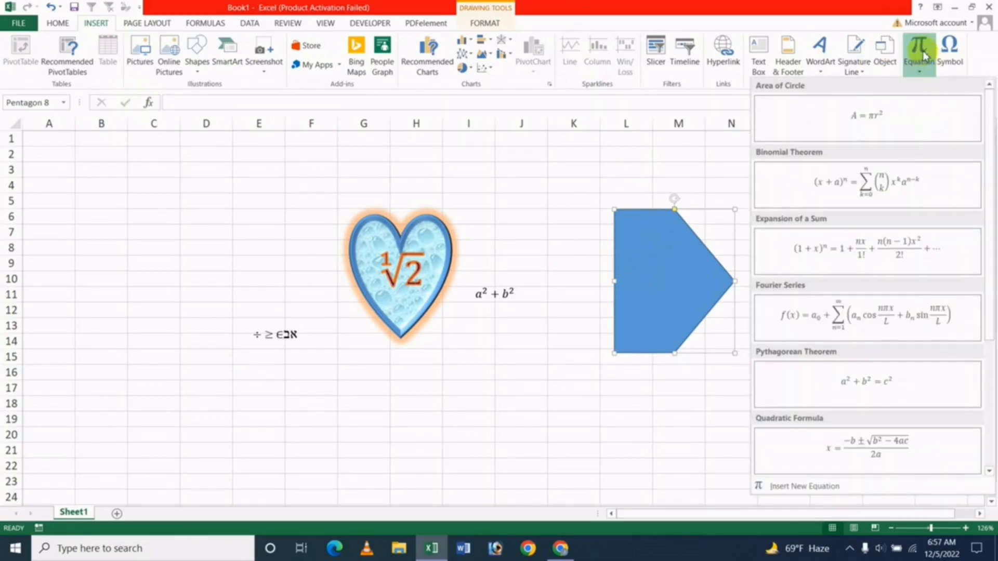
left_click(898, 25)
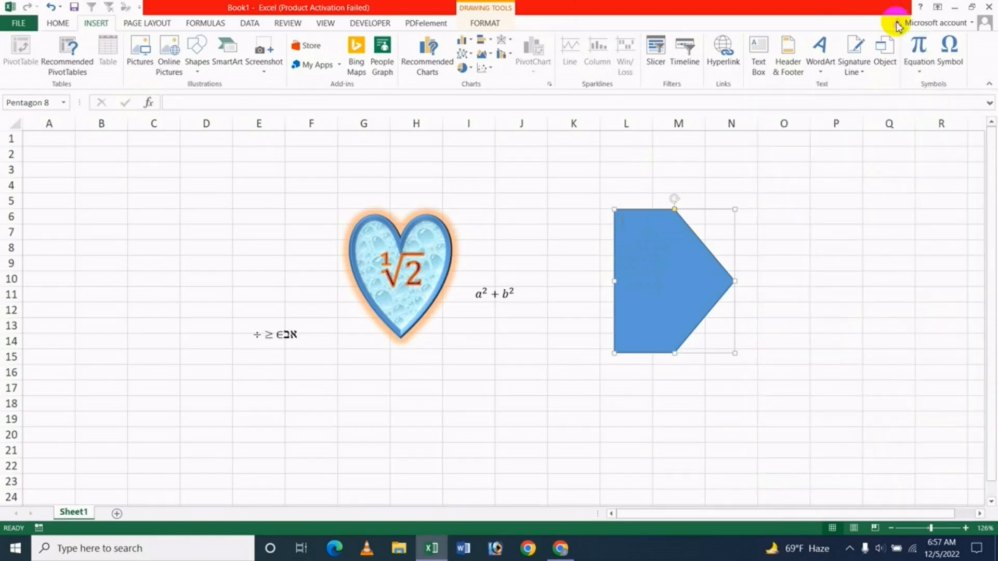
left_click(917, 50)
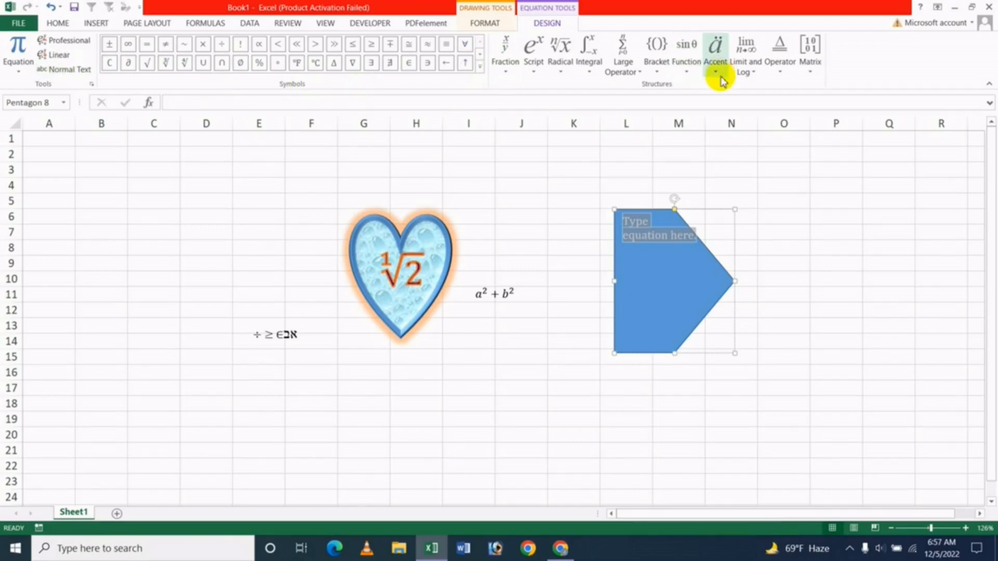
Fill the pentagon's equation with a parentheses bracket placeholder followed by the equal-to-by-definition operator, and leave equation editing
left_click(656, 67)
left_click(675, 139)
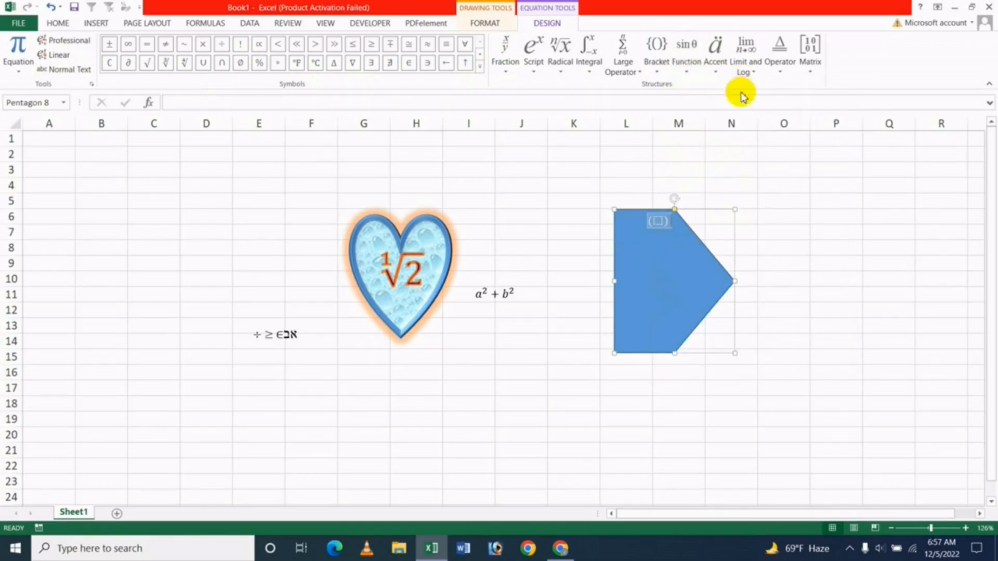
left_click(782, 78)
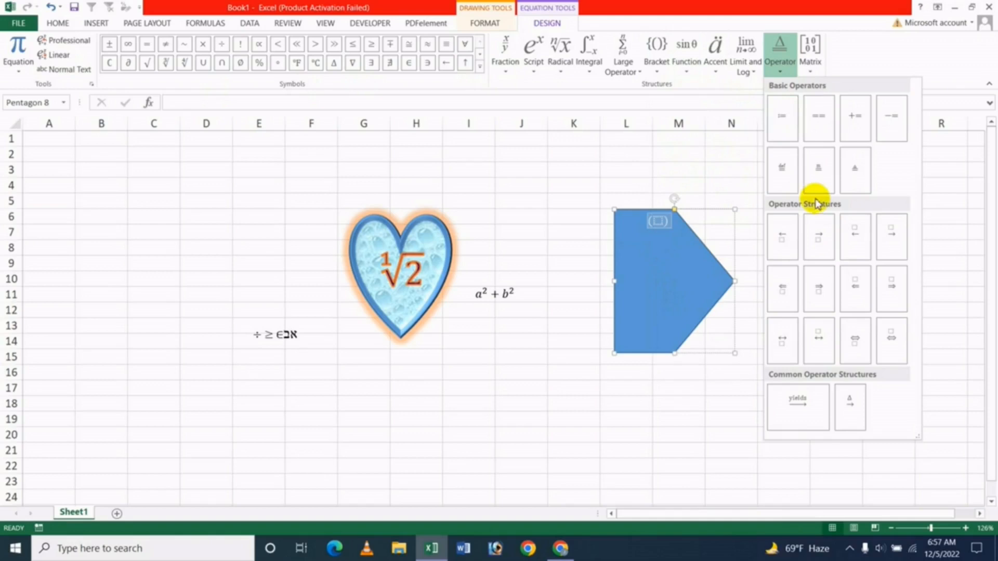
left_click(784, 176)
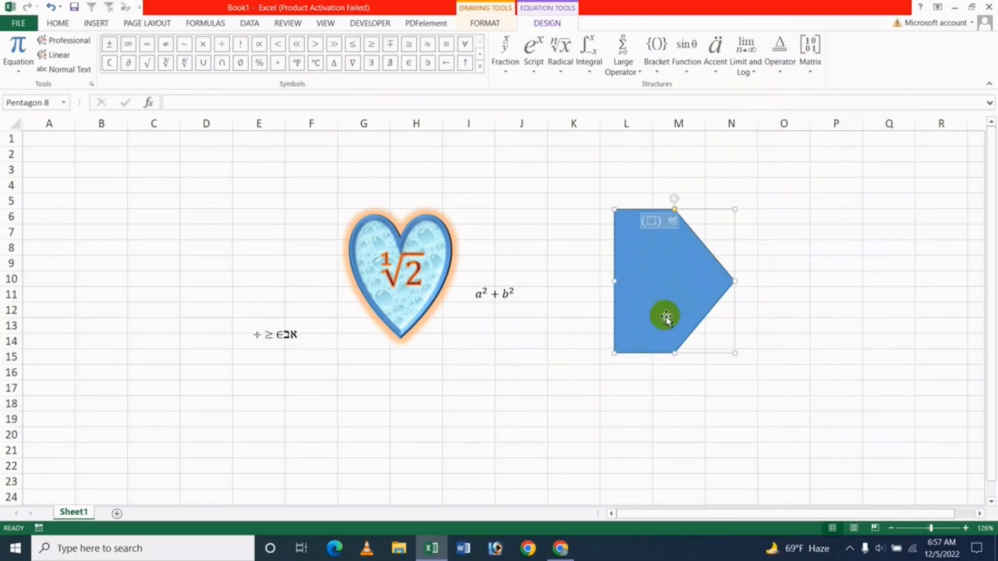
left_click(775, 285)
left_click(673, 253)
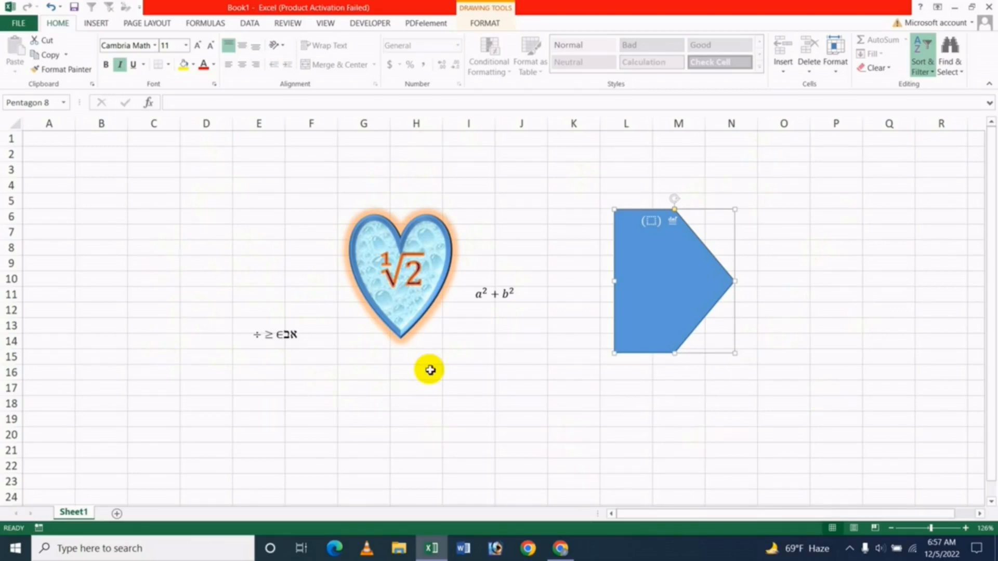
Switch to the blank Book2 workbook in Excel and select cell C7
left_click(559, 548)
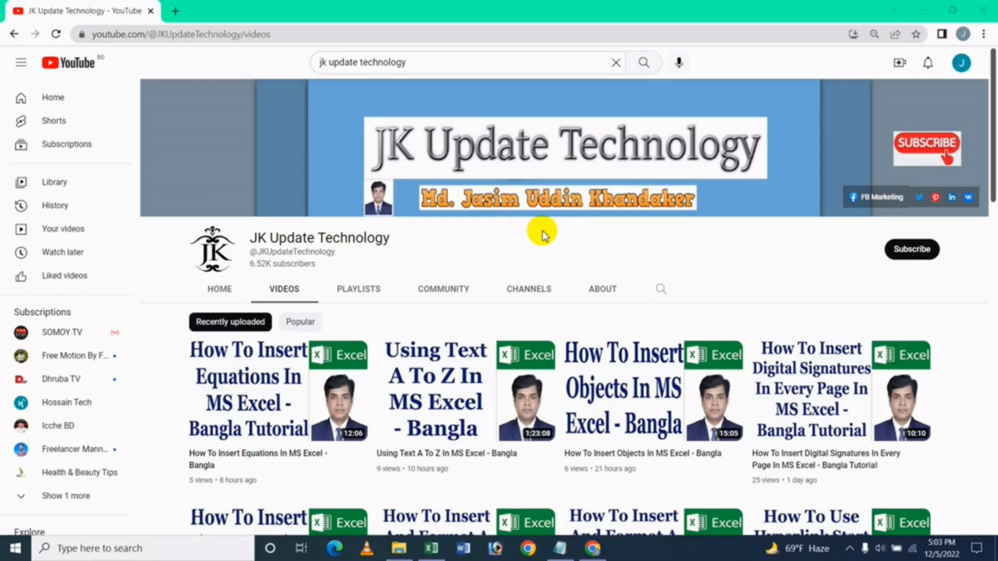
left_click(431, 548)
left_click(184, 247)
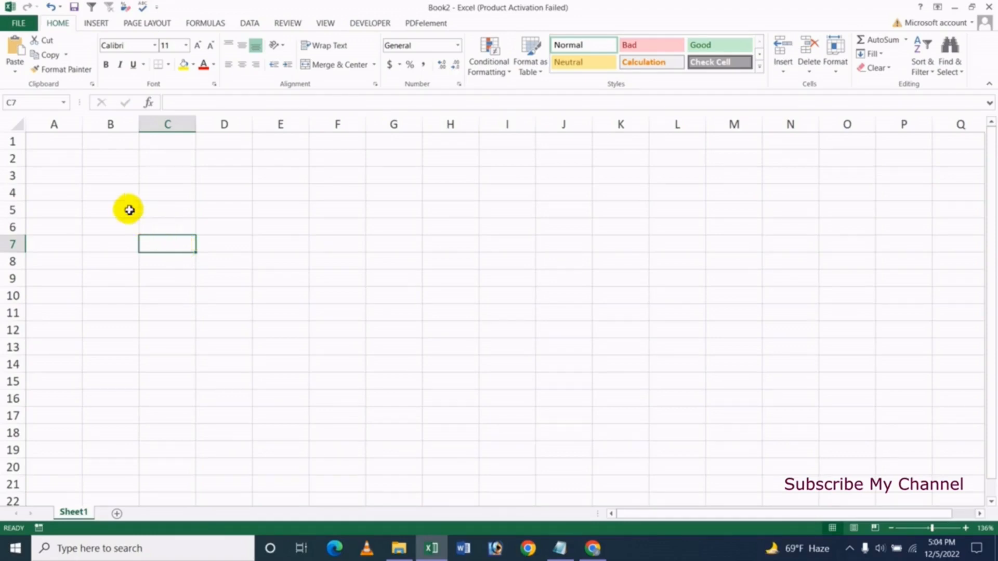
Open the Symbol dialog for cell C7, move it closer to the cell and look through its available fonts
left_click(96, 22)
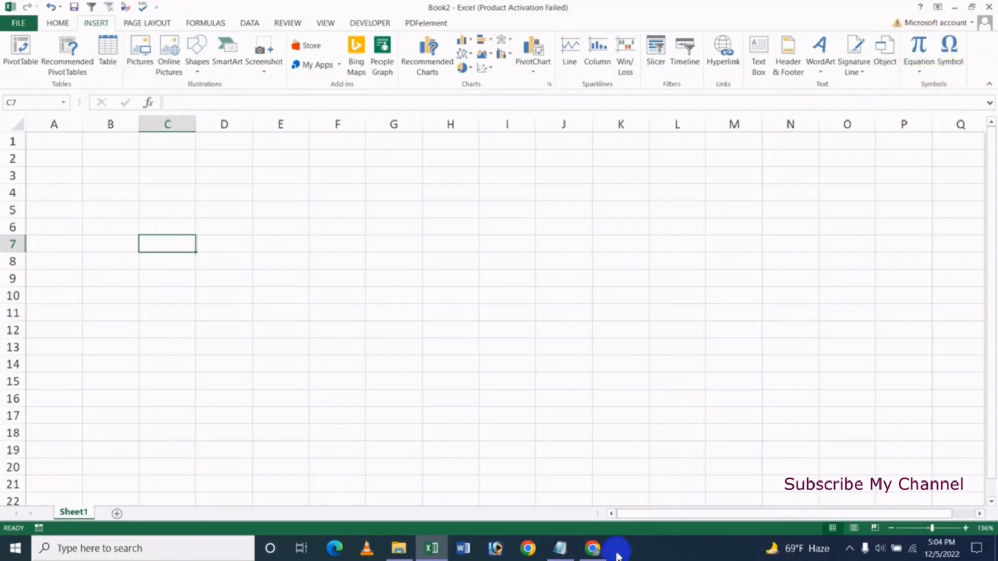
left_click(593, 548)
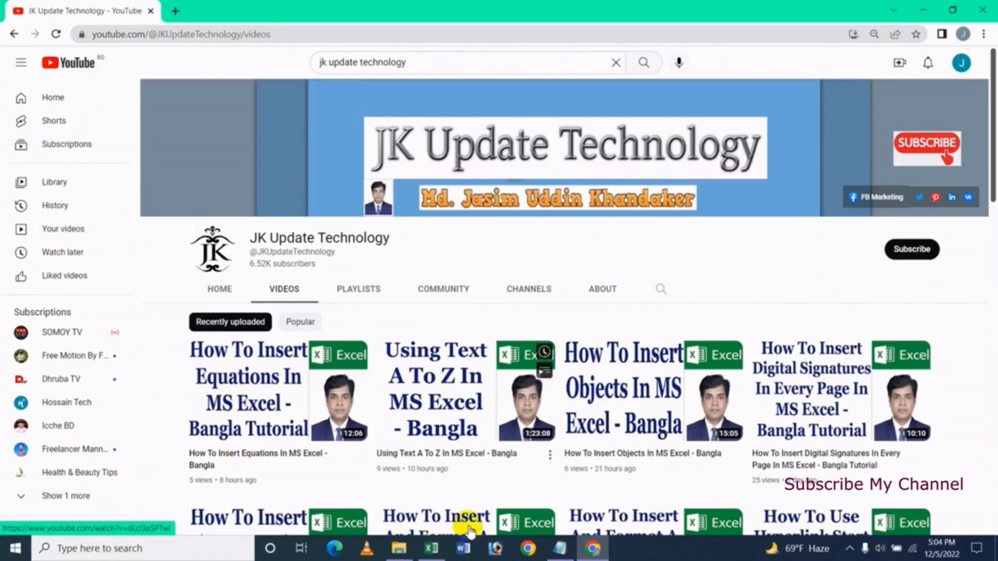
left_click(431, 548)
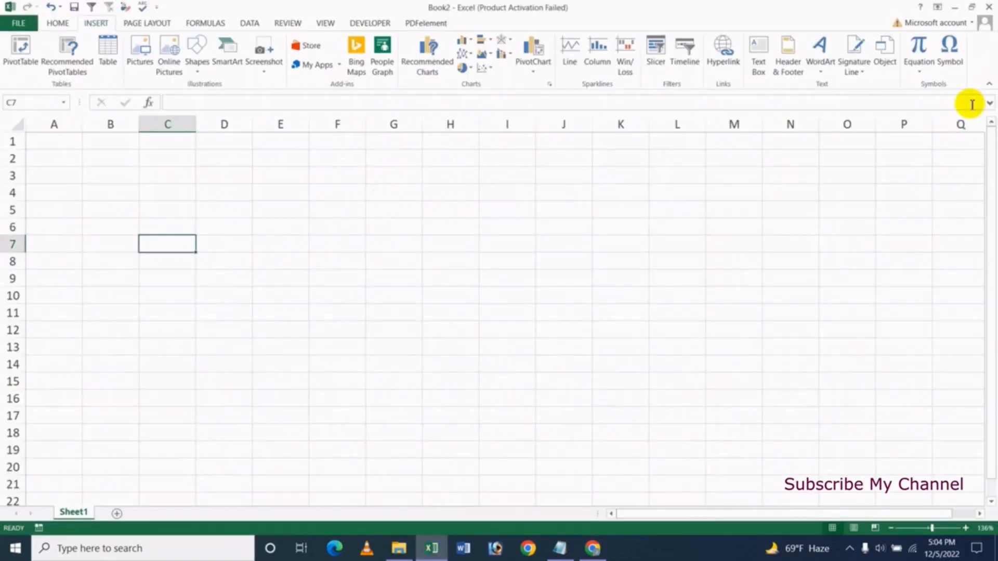
left_click(954, 61)
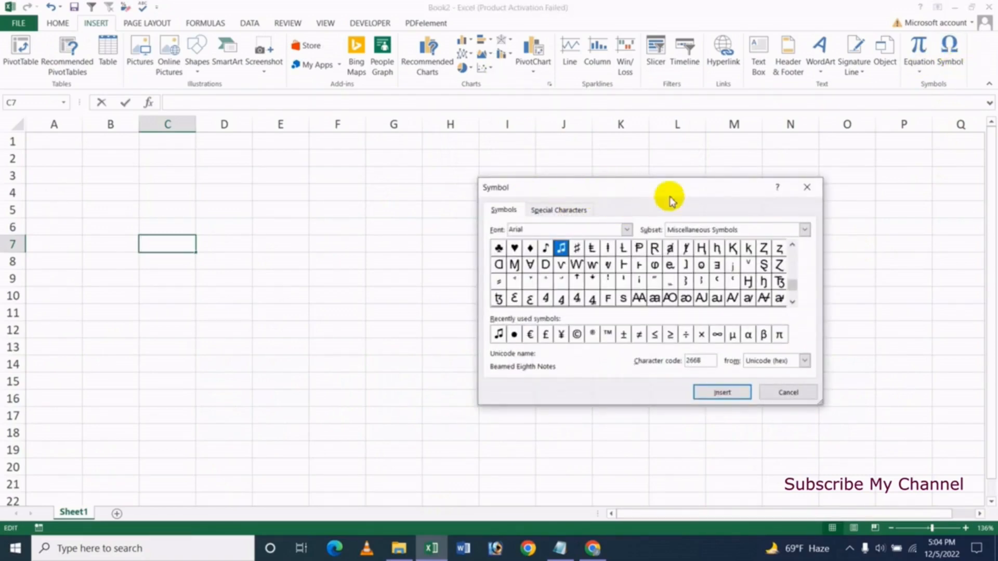
left_click_drag(668, 186, 588, 190)
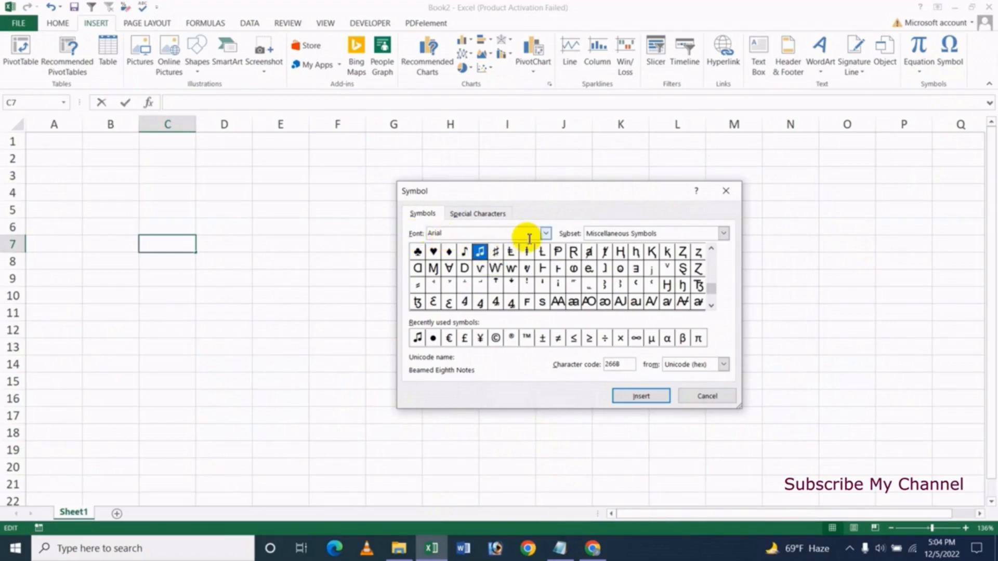
left_click(545, 233)
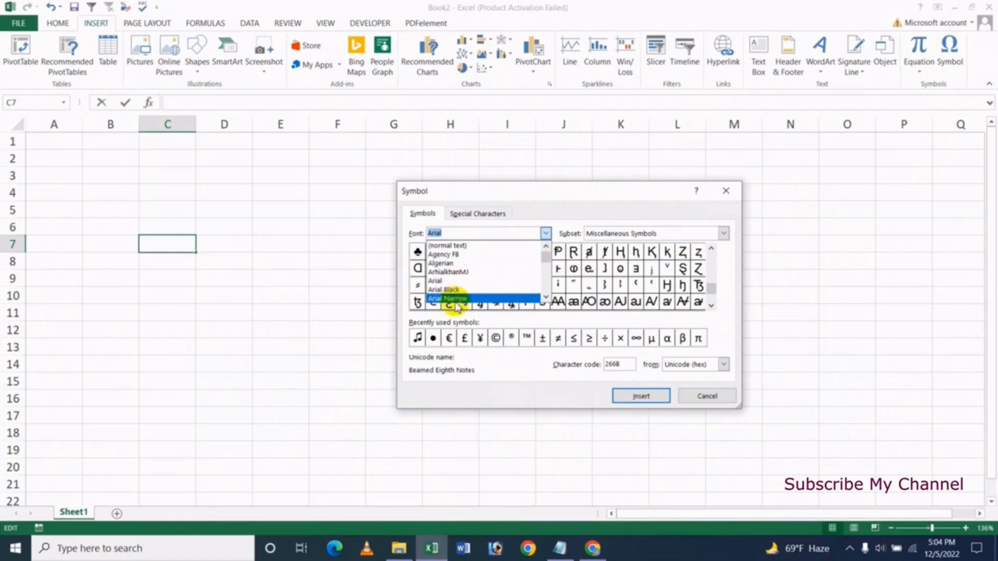
left_click(545, 191)
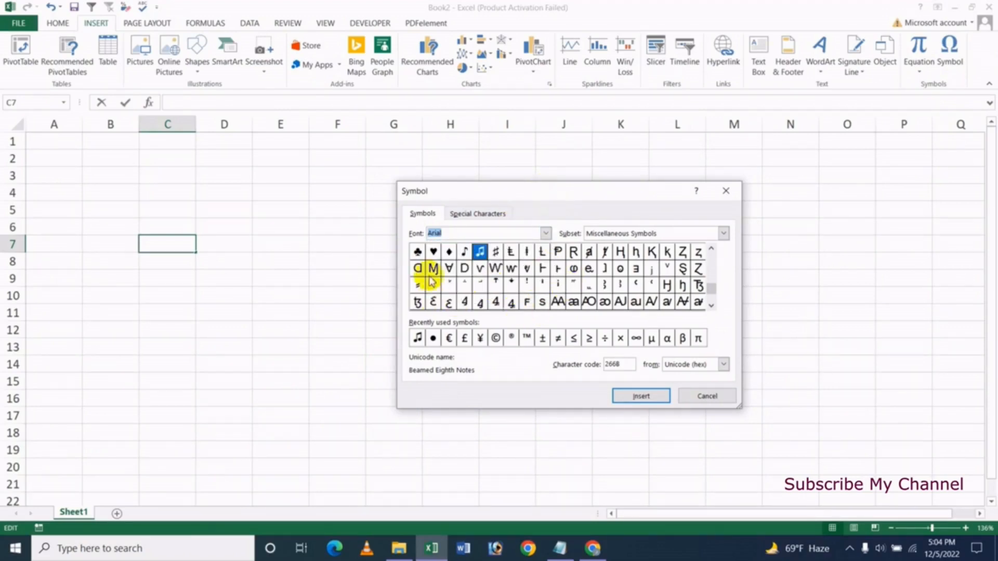